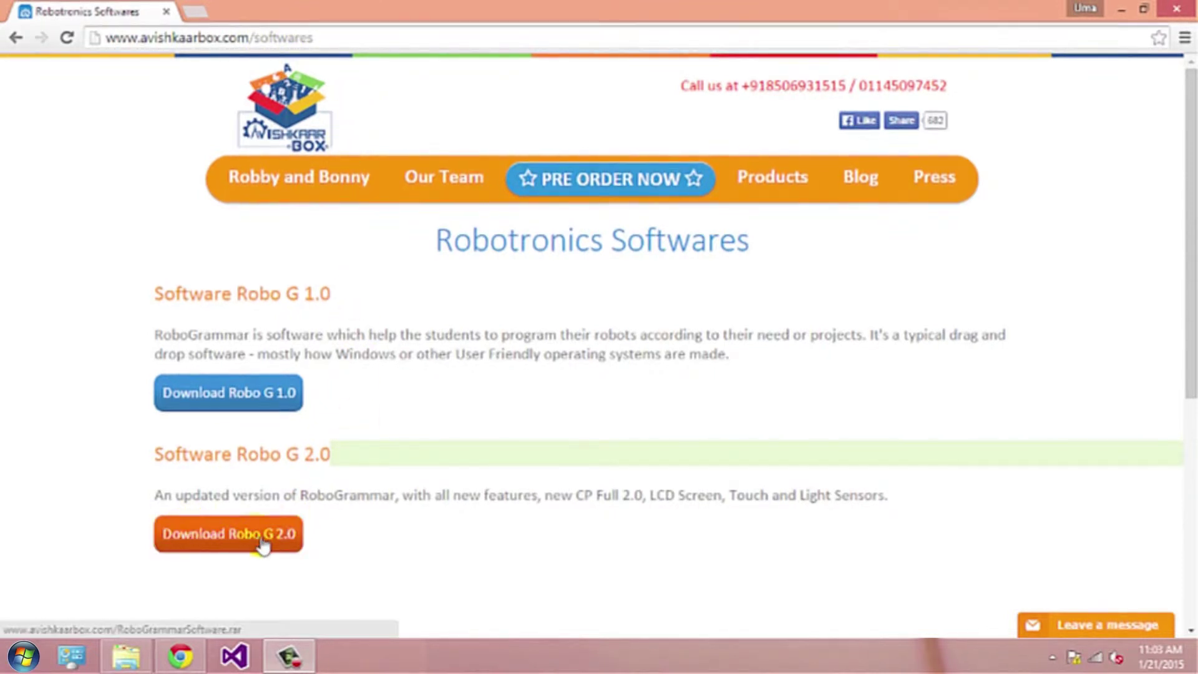
# - Start downloading Robo G 2.0 from the softwares page and minimize Chrome to reveal the desktop
pyautogui.click(228, 541)
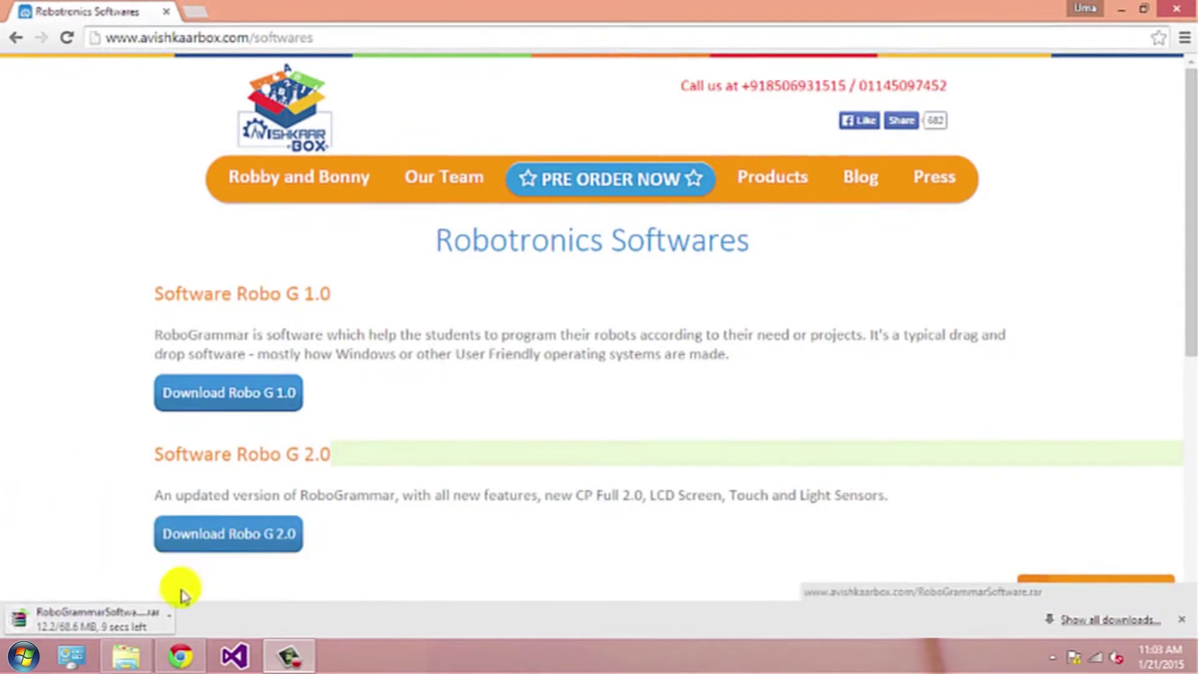
pyautogui.click(1122, 10)
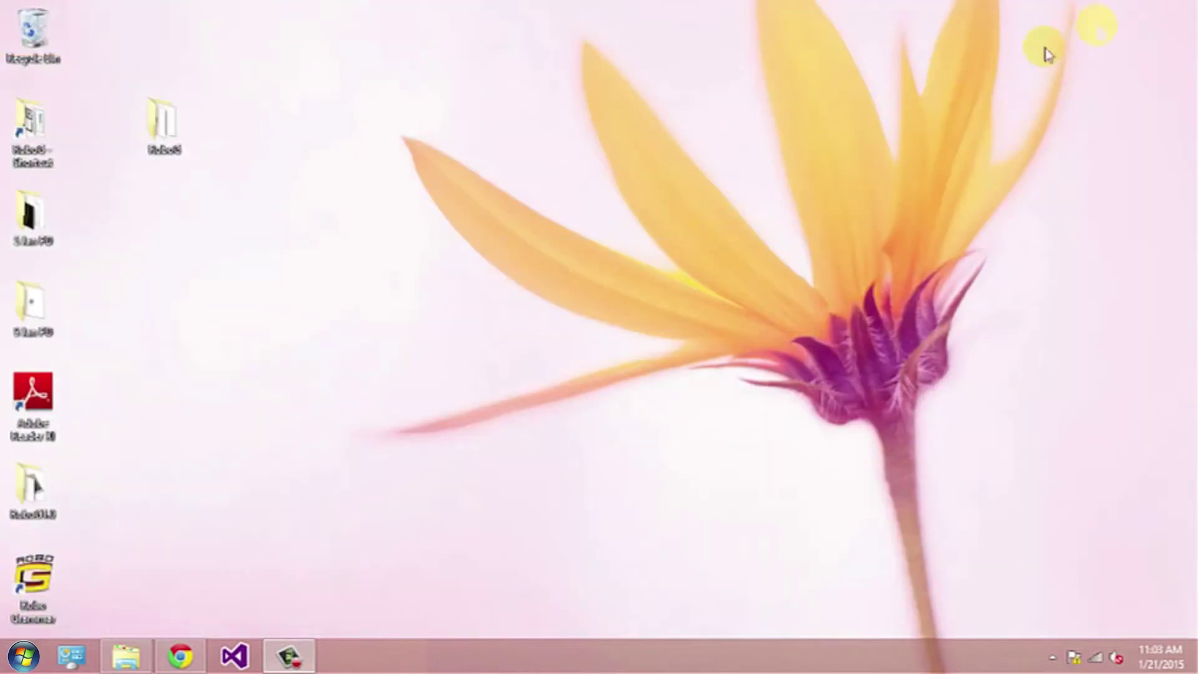
# - Open the RoboG desktop folder maximized and launch its setup installer
pyautogui.doubleClick(171, 148)
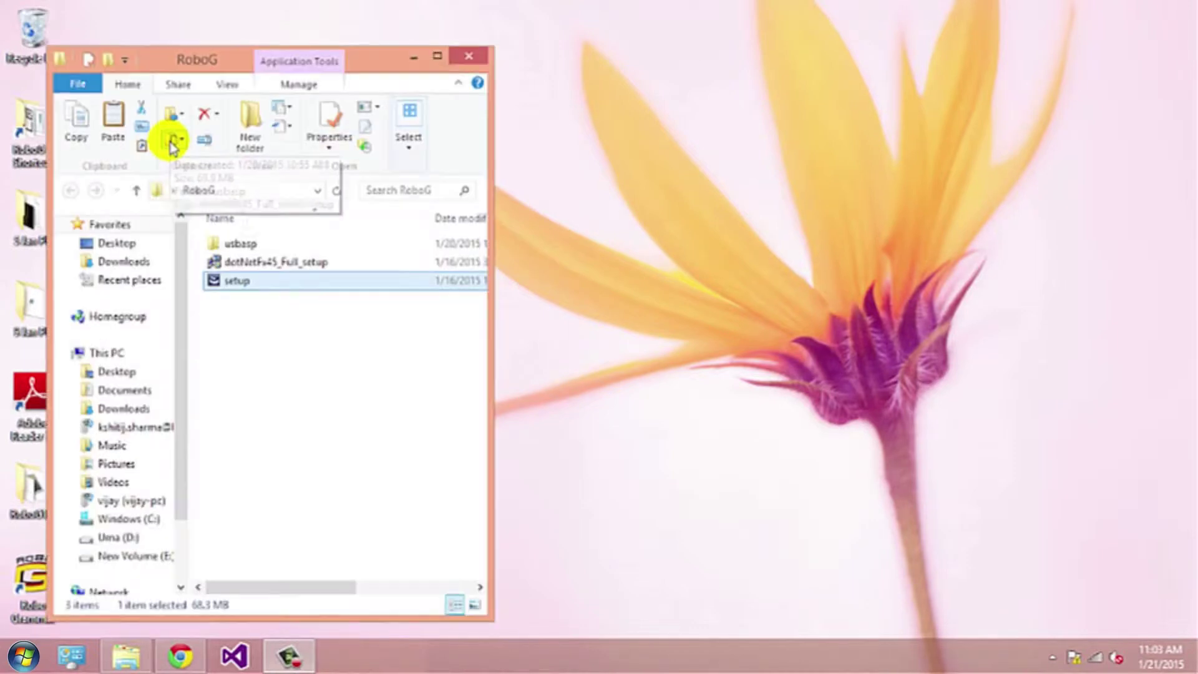
pyautogui.click(437, 55)
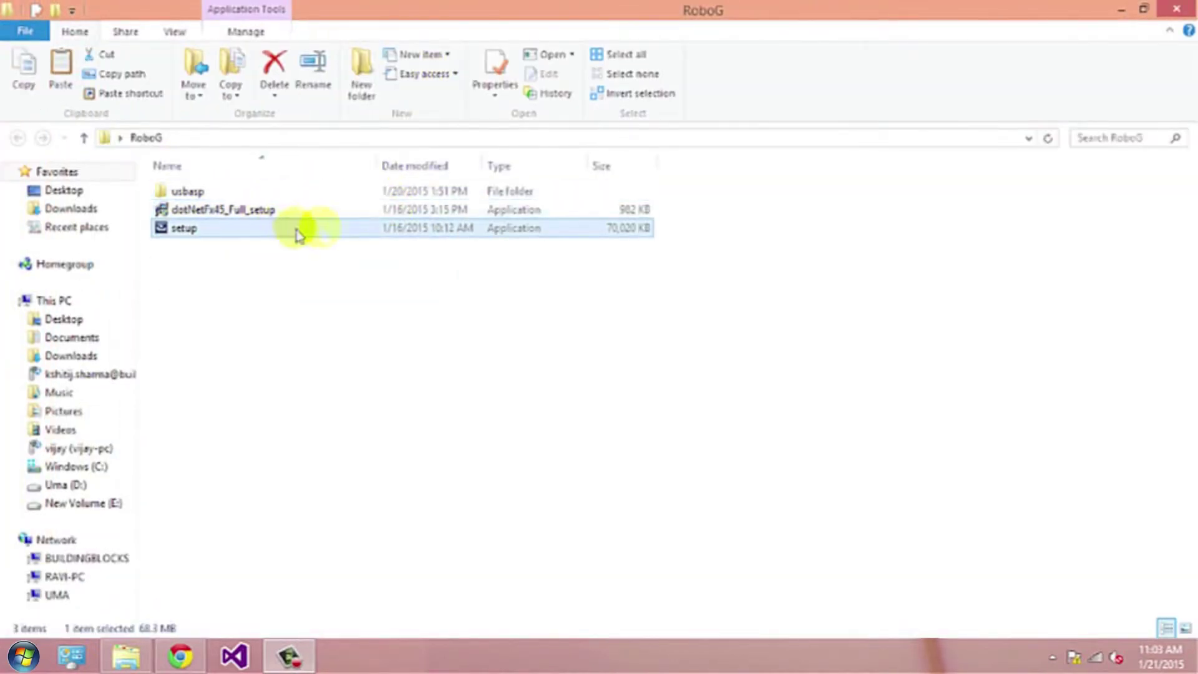
pyautogui.doubleClick(335, 232)
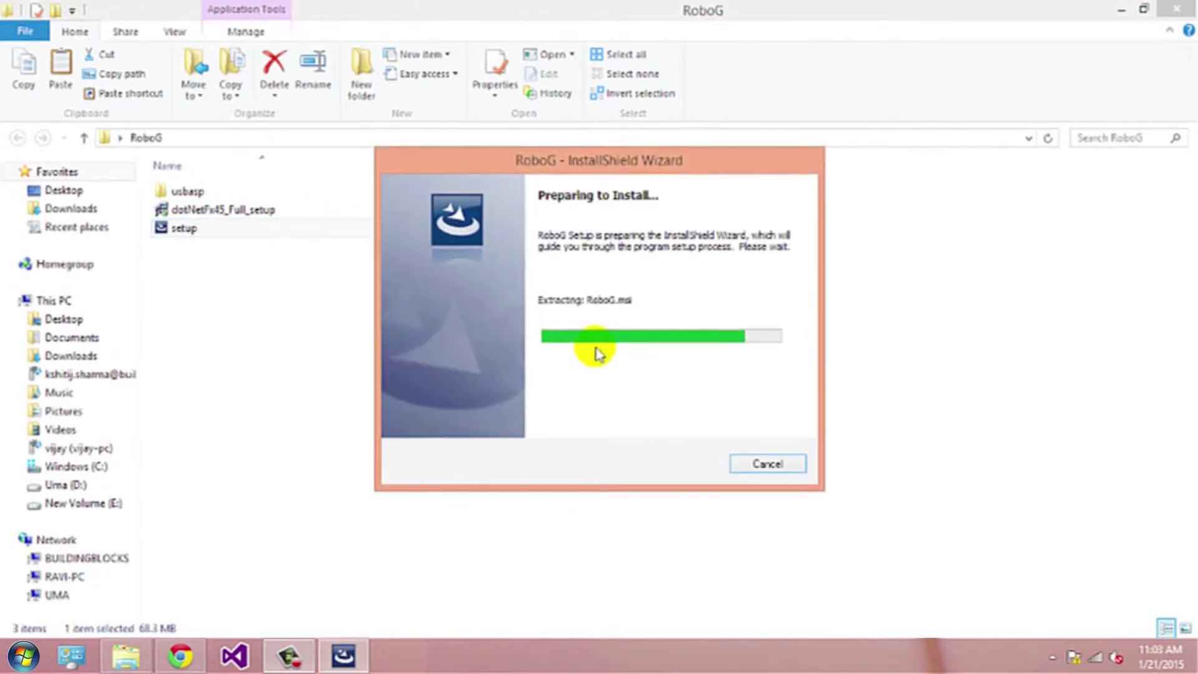
# - Install RoboG to the default Program Files folder with English as the installer language
pyautogui.click(684, 467)
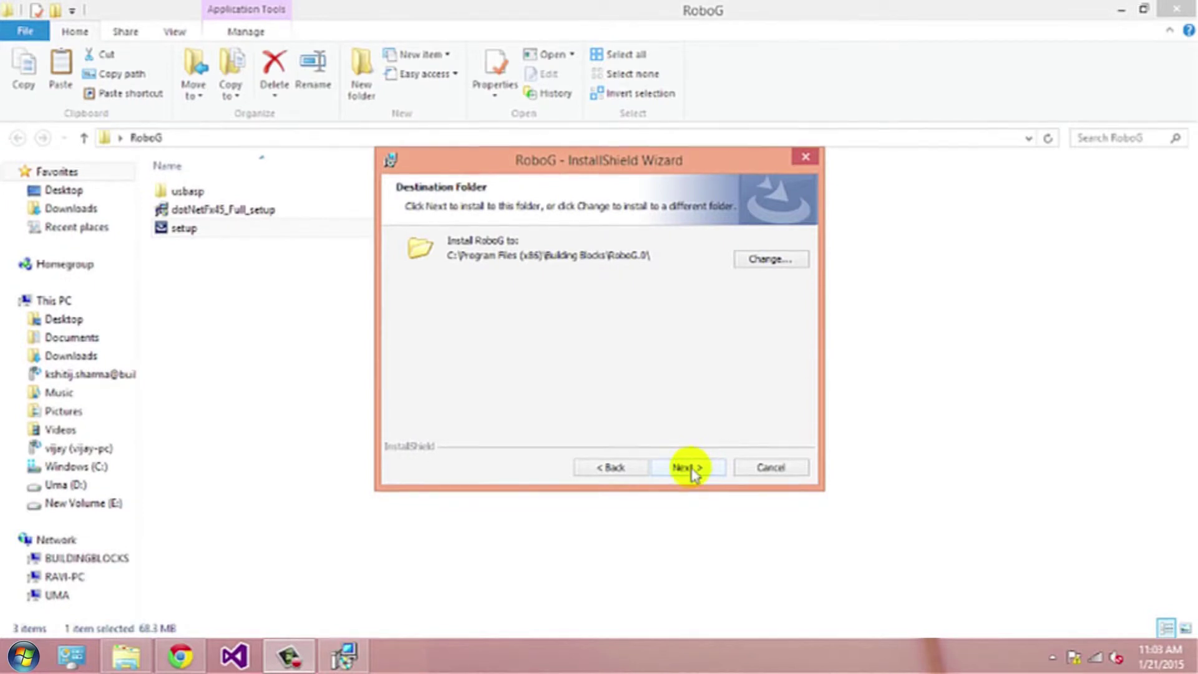
pyautogui.click(690, 469)
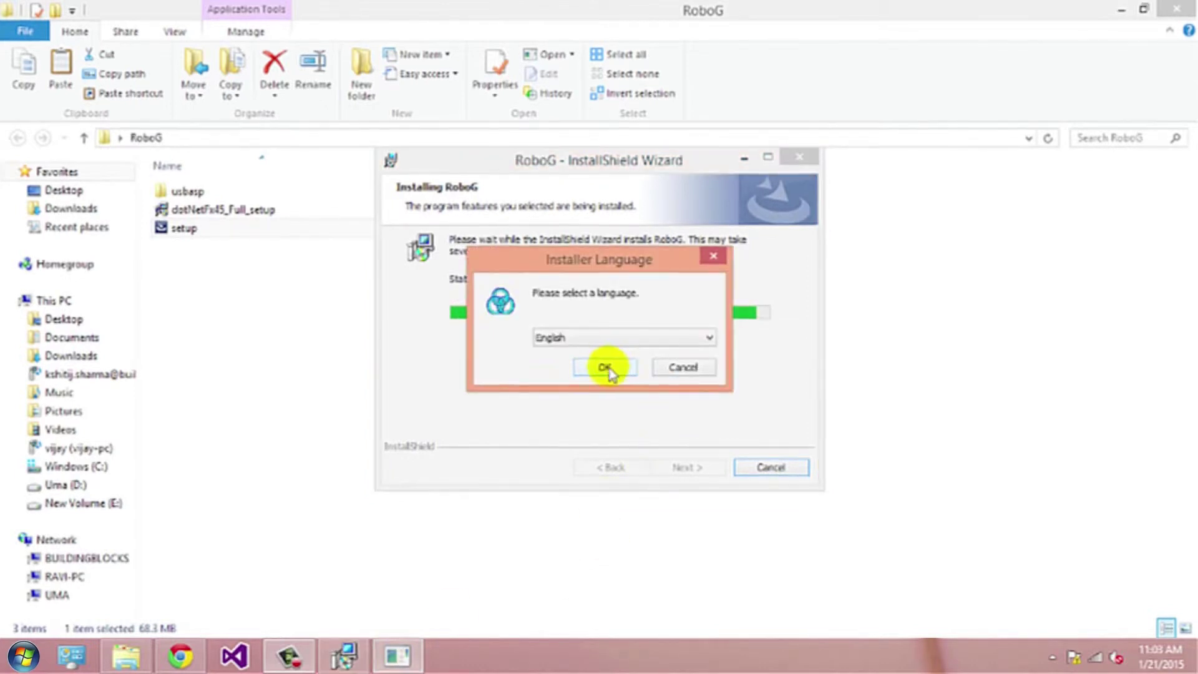
pyautogui.click(605, 368)
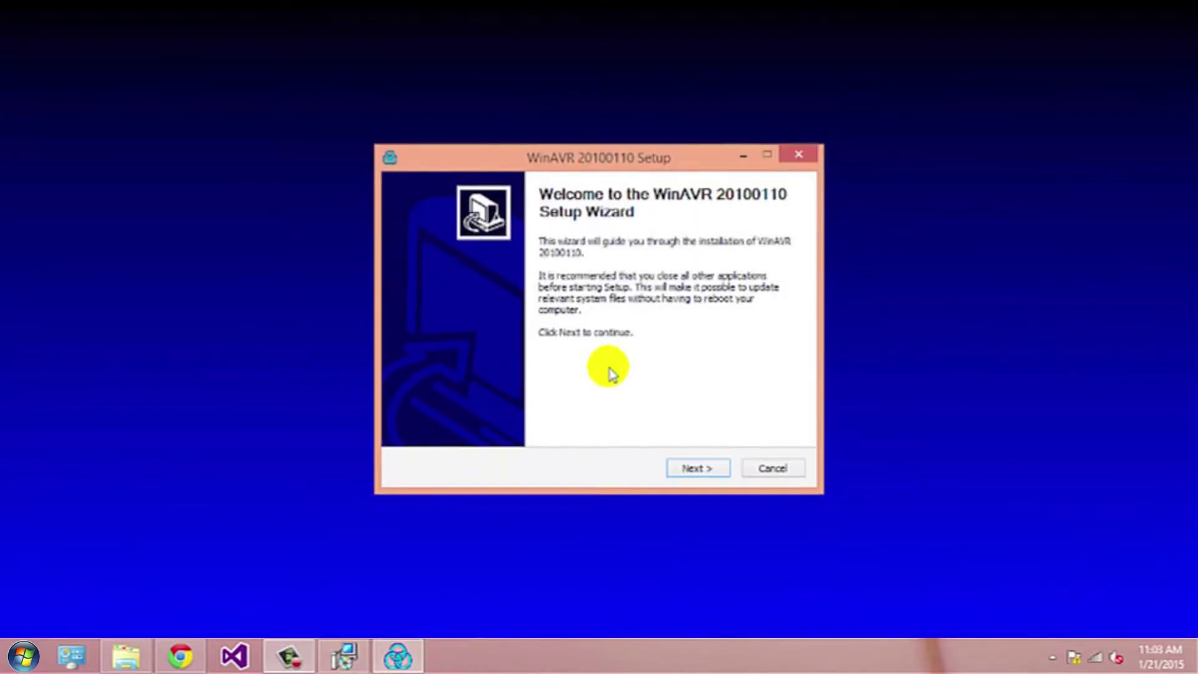
# - Install WinAVR 20100110 at the default location with all three components, accepting the licence
pyautogui.click(704, 476)
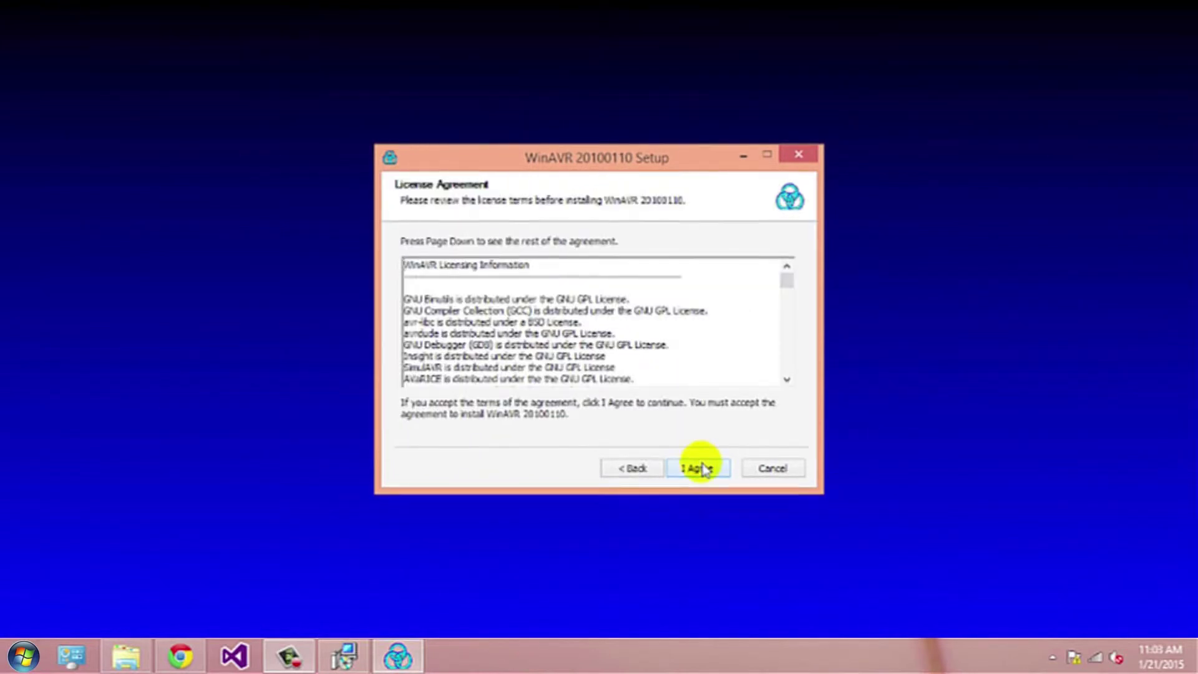
pyautogui.click(700, 465)
pyautogui.click(703, 469)
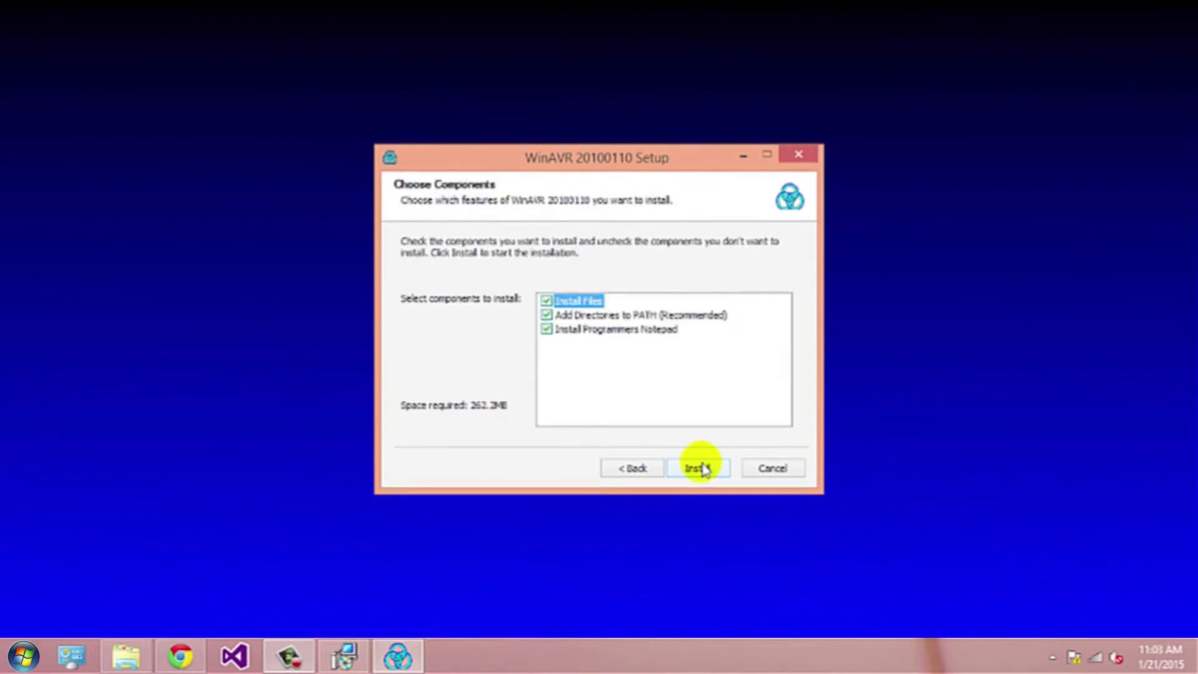
pyautogui.click(702, 469)
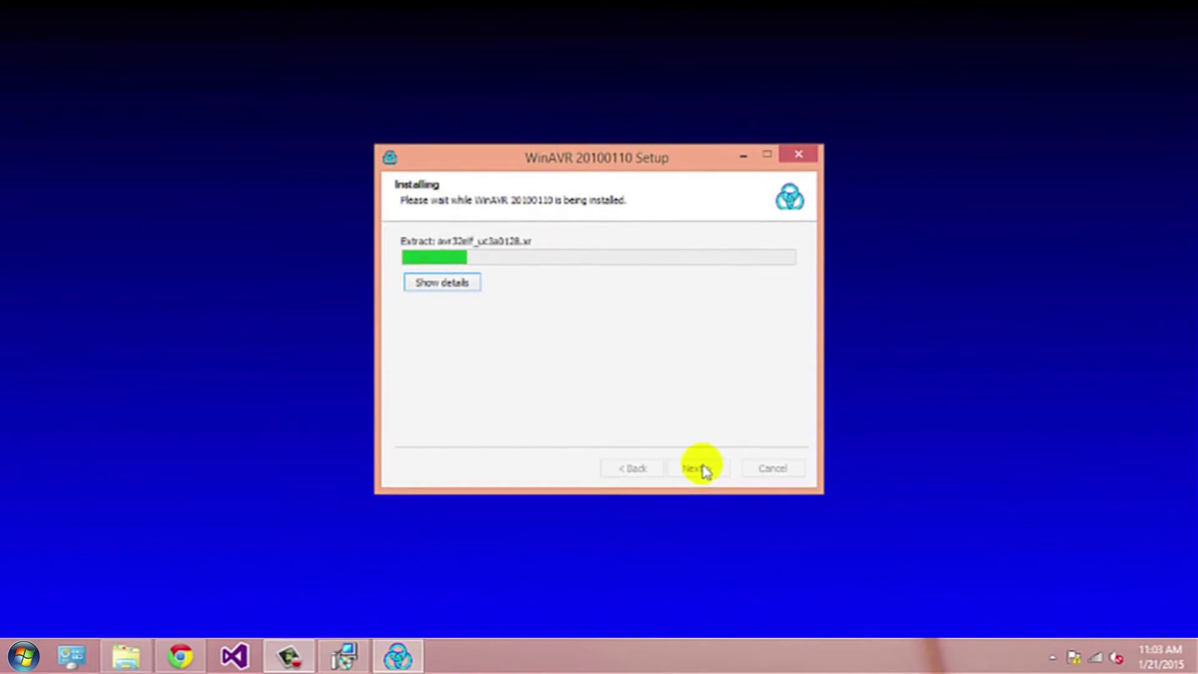
pyautogui.click(697, 468)
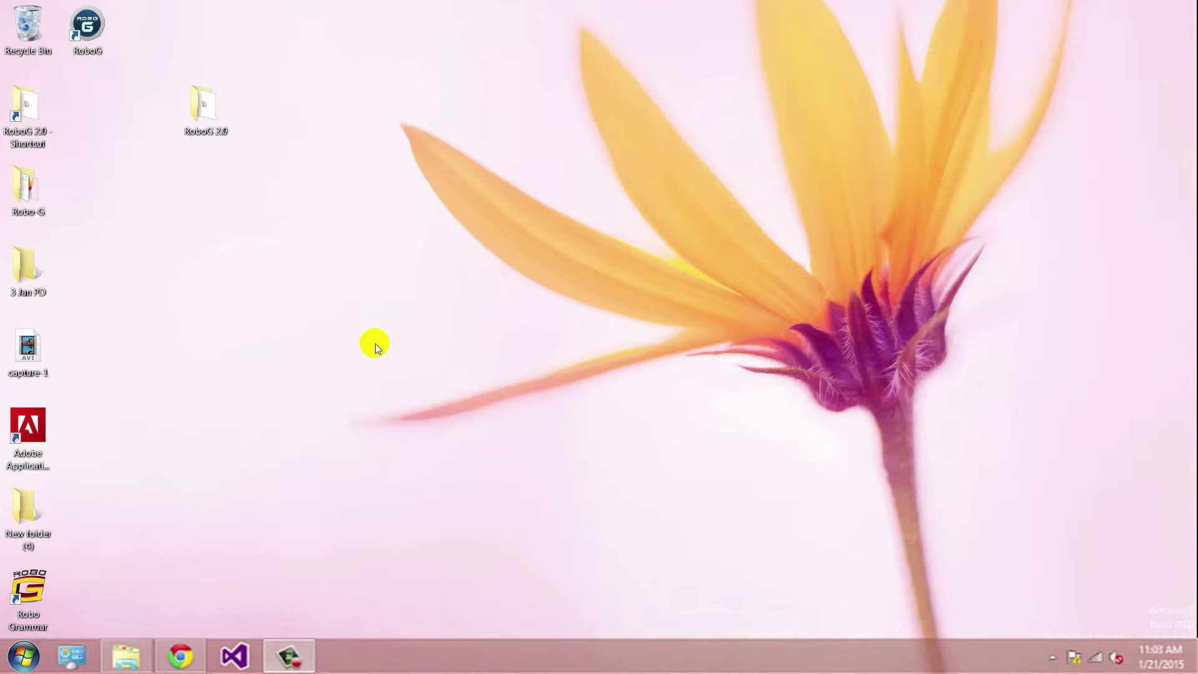
# - Open Device Manager via Computer Properties and select USBasp under Other devices
pyautogui.click(23, 655)
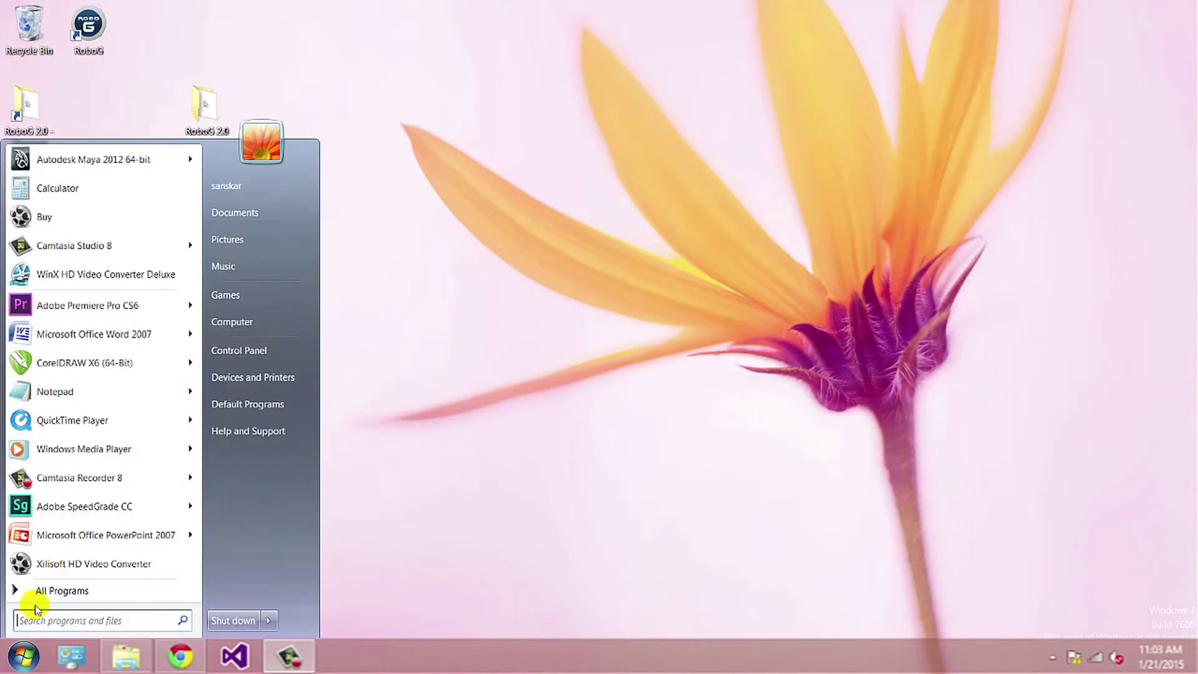
pyautogui.rightClick(264, 327)
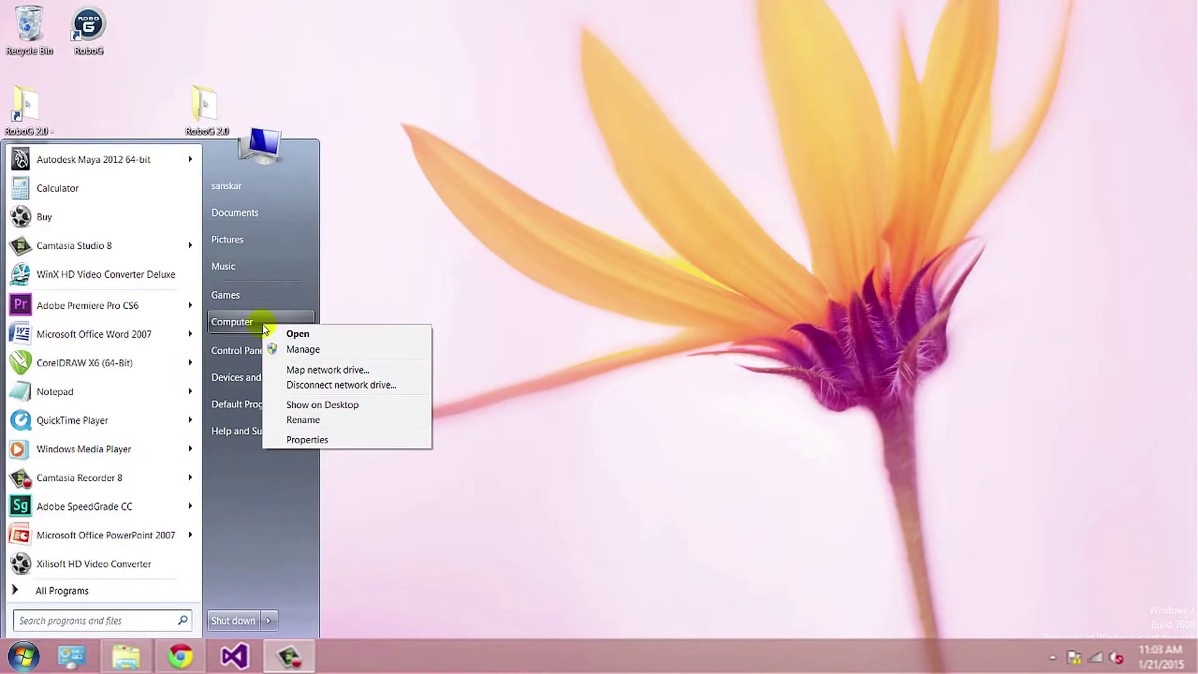
pyautogui.click(313, 439)
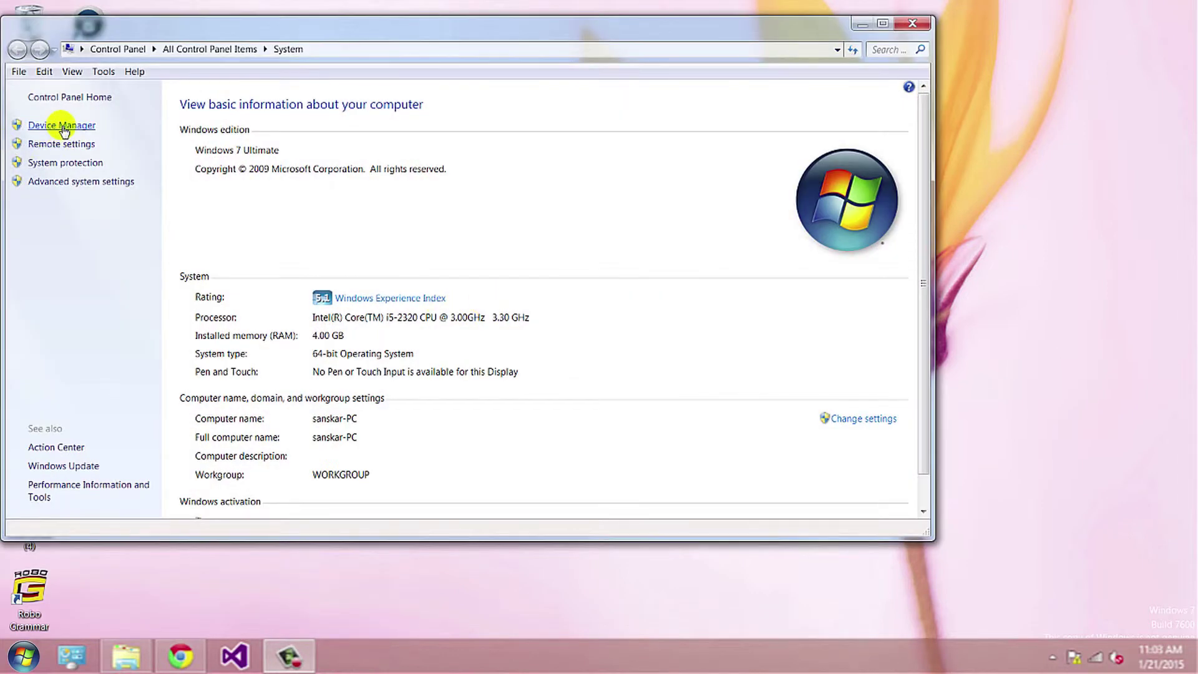
pyautogui.click(62, 125)
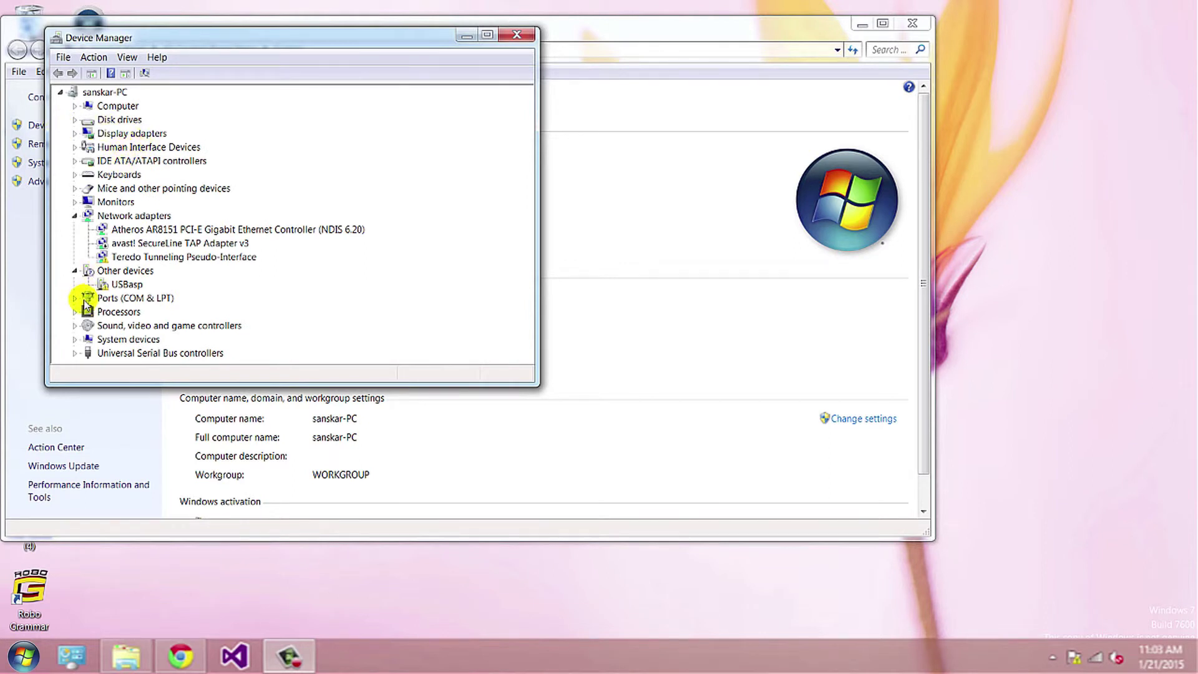
pyautogui.click(113, 285)
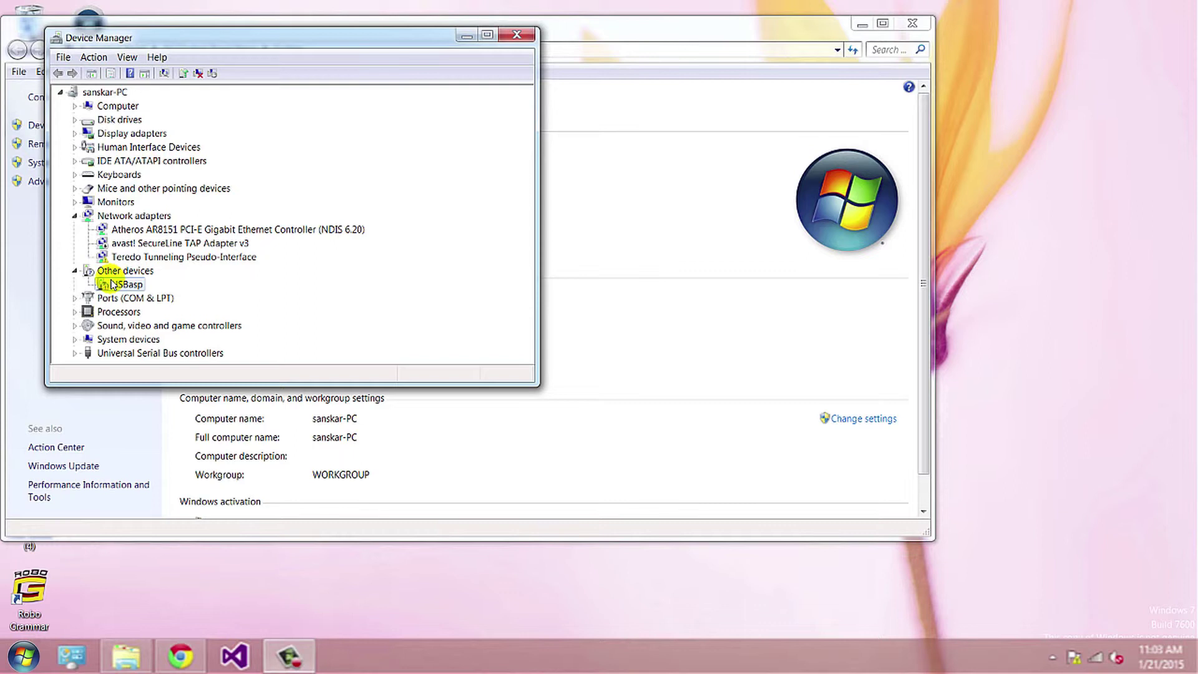
pyautogui.rightClick(113, 285)
# - Update the USBasp driver from the RoboG 2.0\usbasp folder, installing the unsigned driver anyway
pyautogui.click(171, 291)
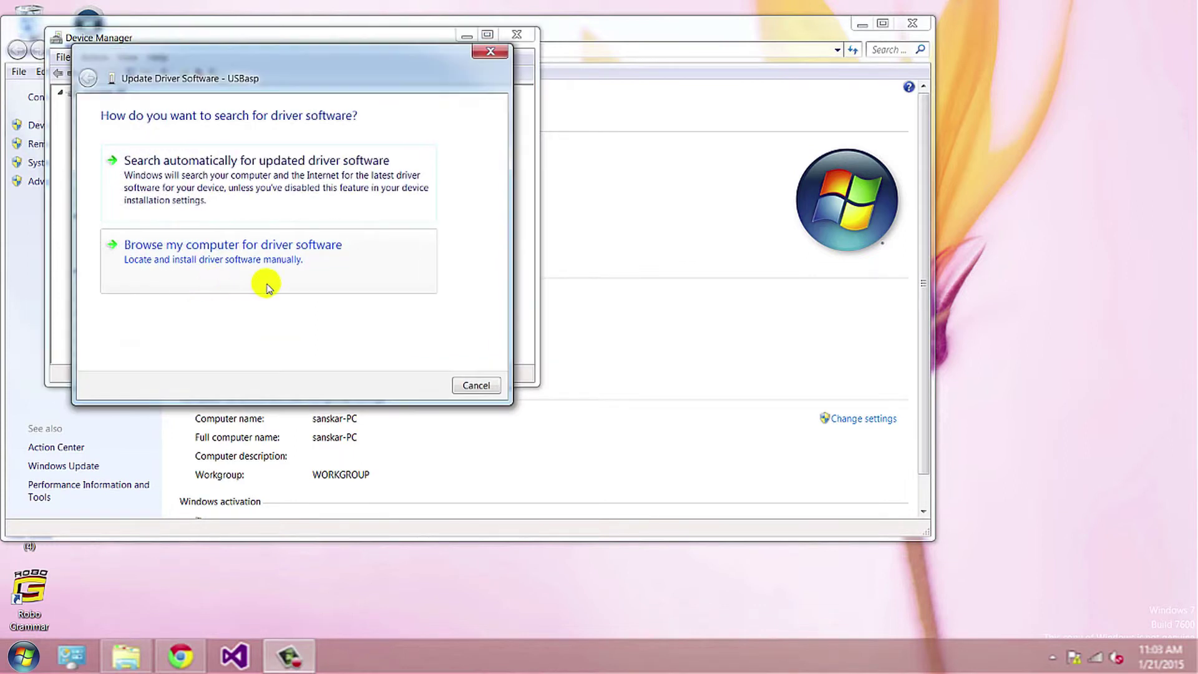
pyautogui.click(251, 265)
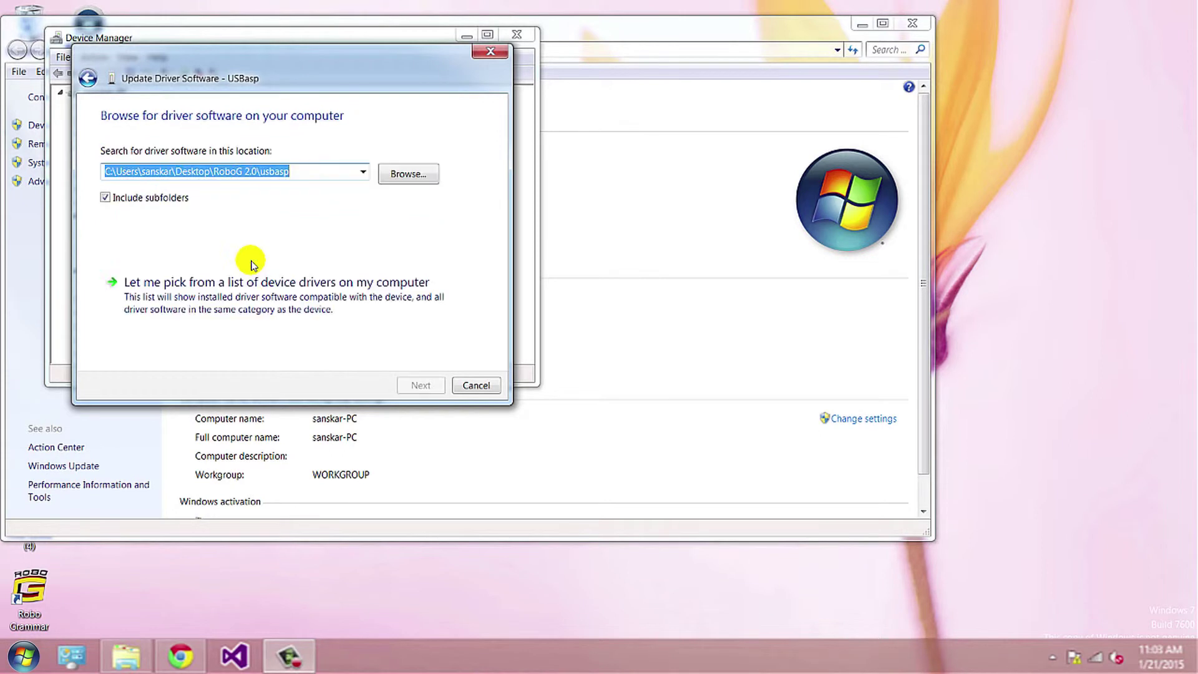
pyautogui.click(407, 178)
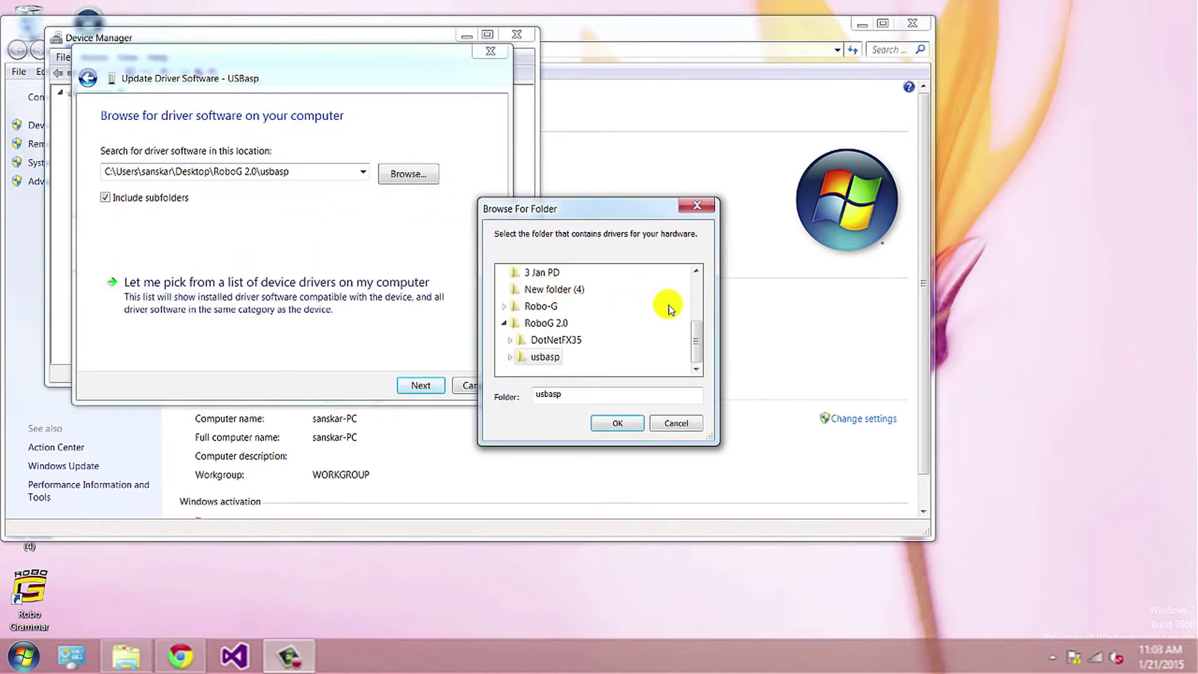
pyautogui.click(538, 322)
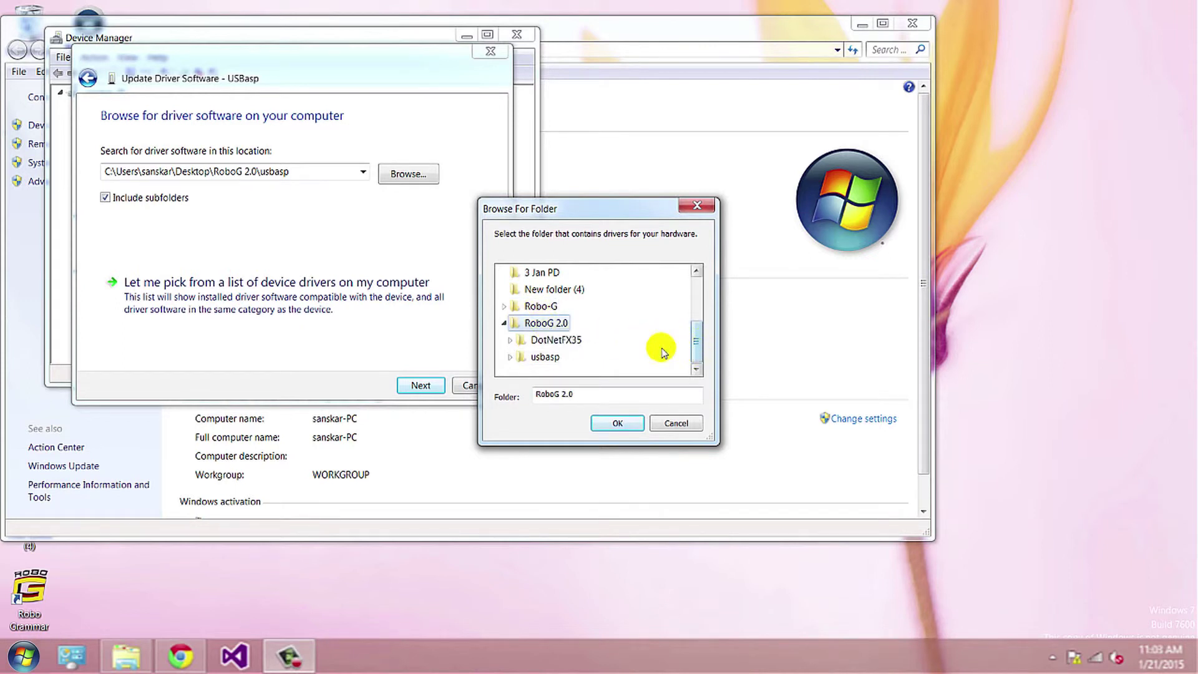
pyautogui.doubleClick(538, 361)
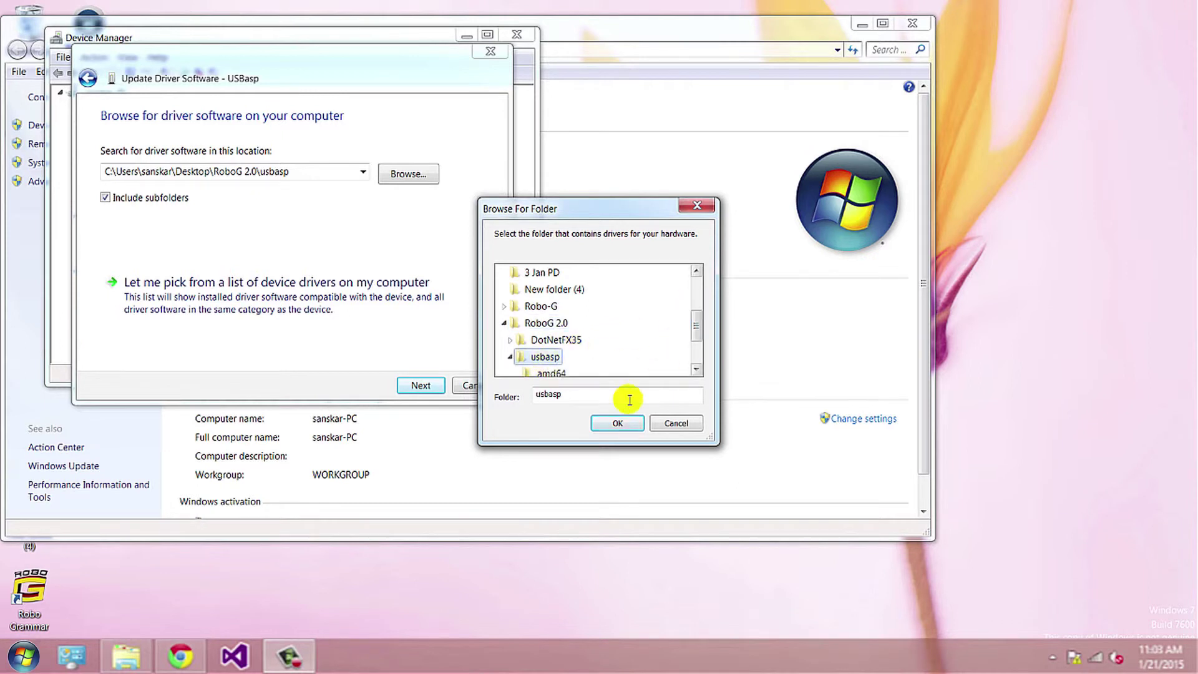
pyautogui.click(613, 422)
pyautogui.click(420, 385)
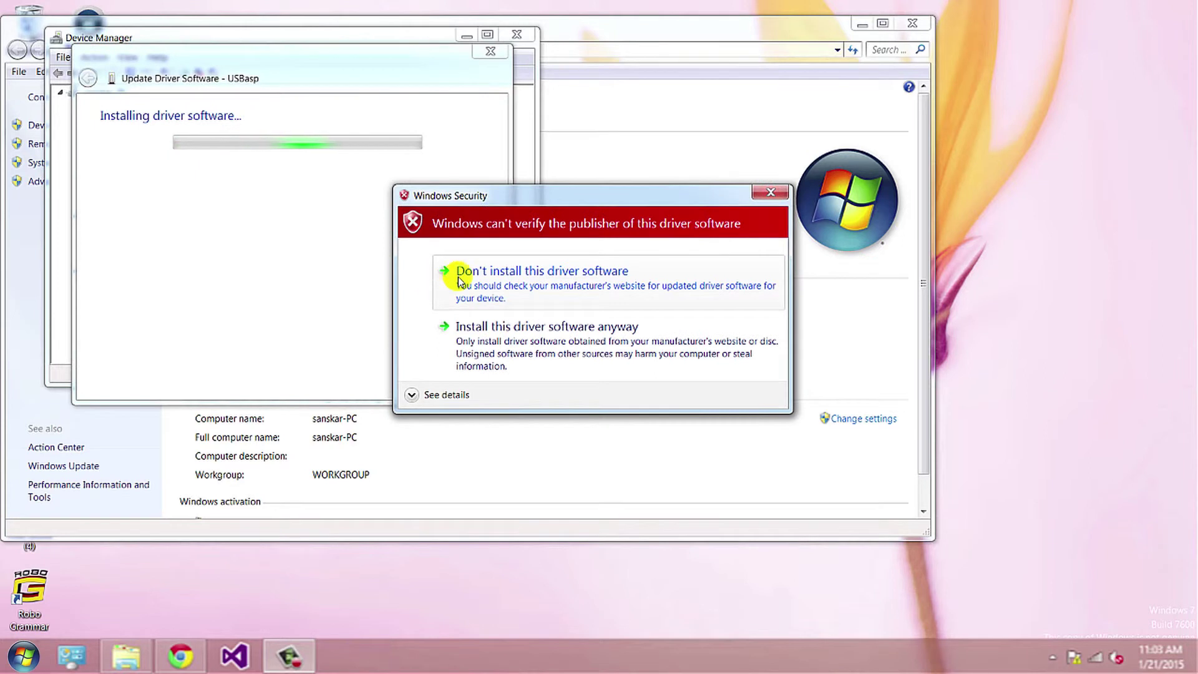
pyautogui.click(593, 354)
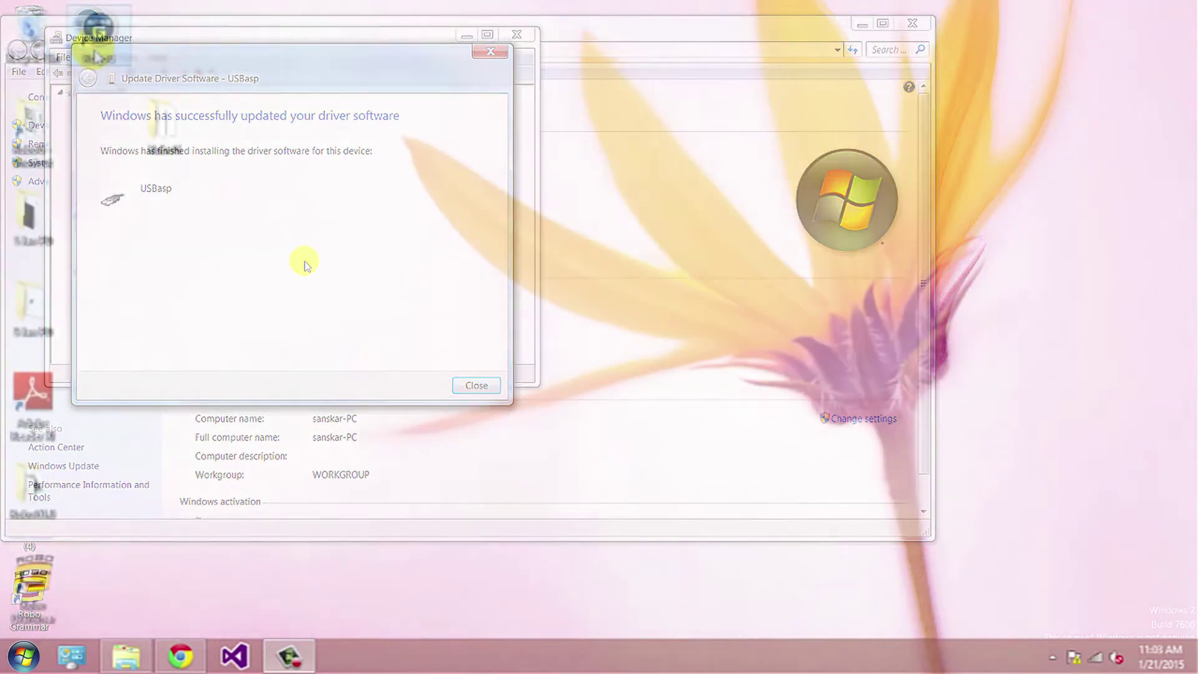
# - Launch RoboG 2.0 and attach a Motor Direction block beneath a START block in the Main Area
pyautogui.doubleClick(97, 56)
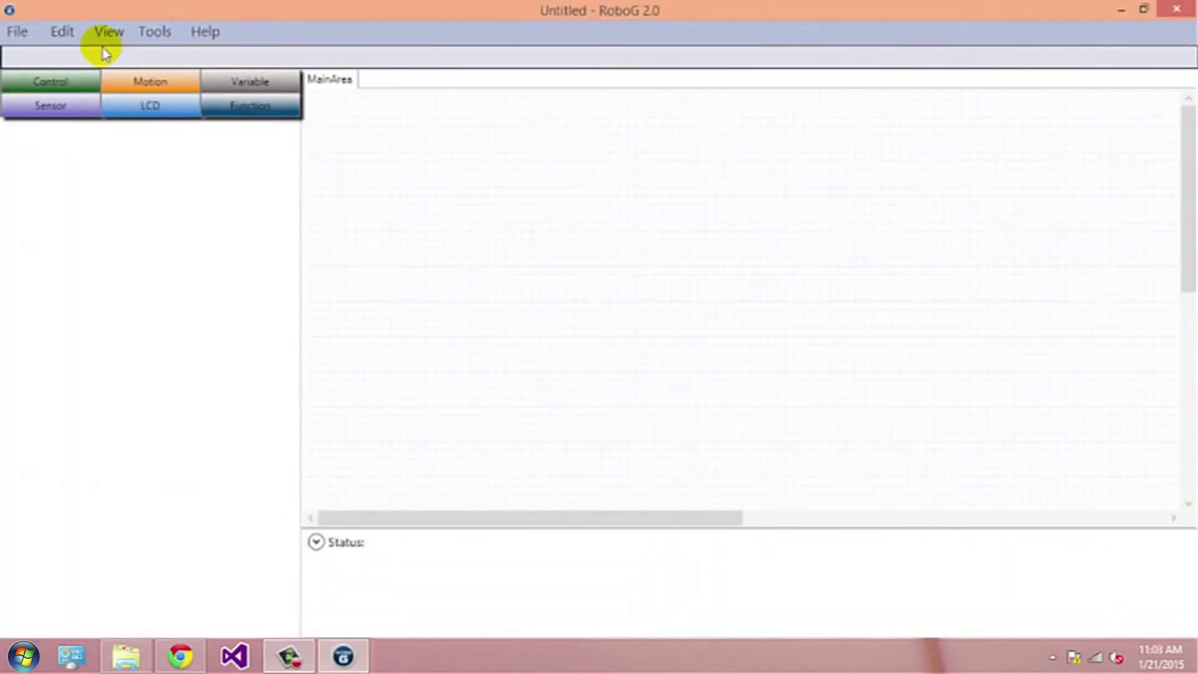
pyautogui.click(42, 78)
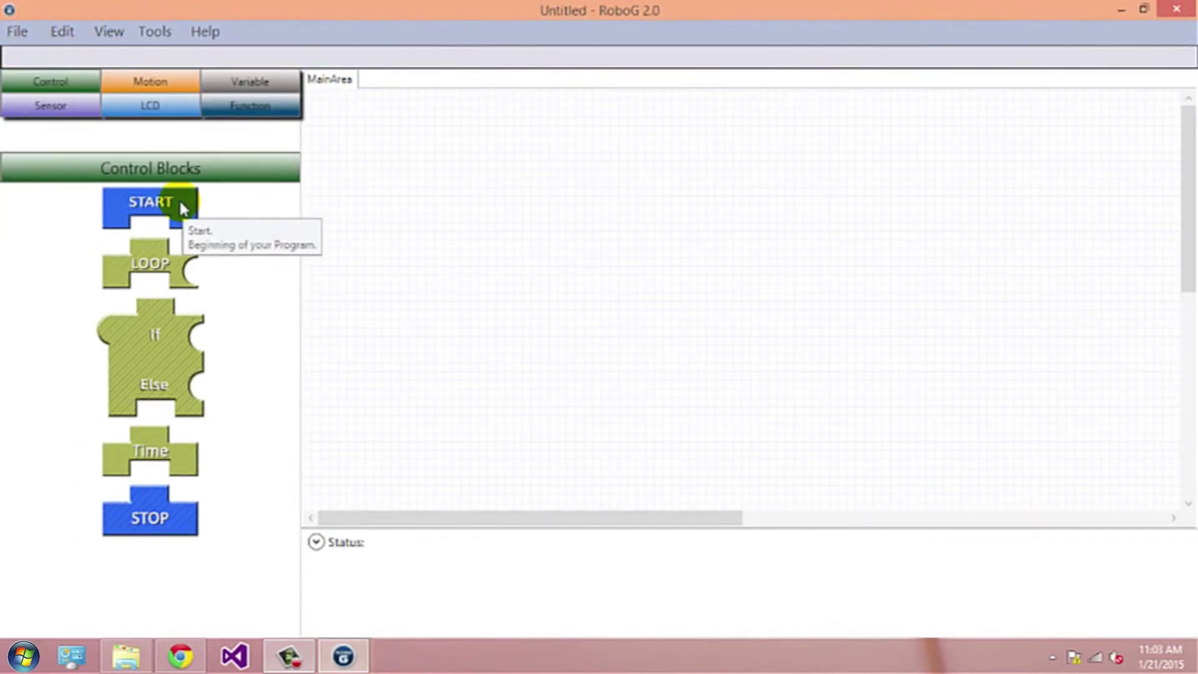
pyautogui.moveTo(197, 221); pyautogui.dragTo(359, 140)
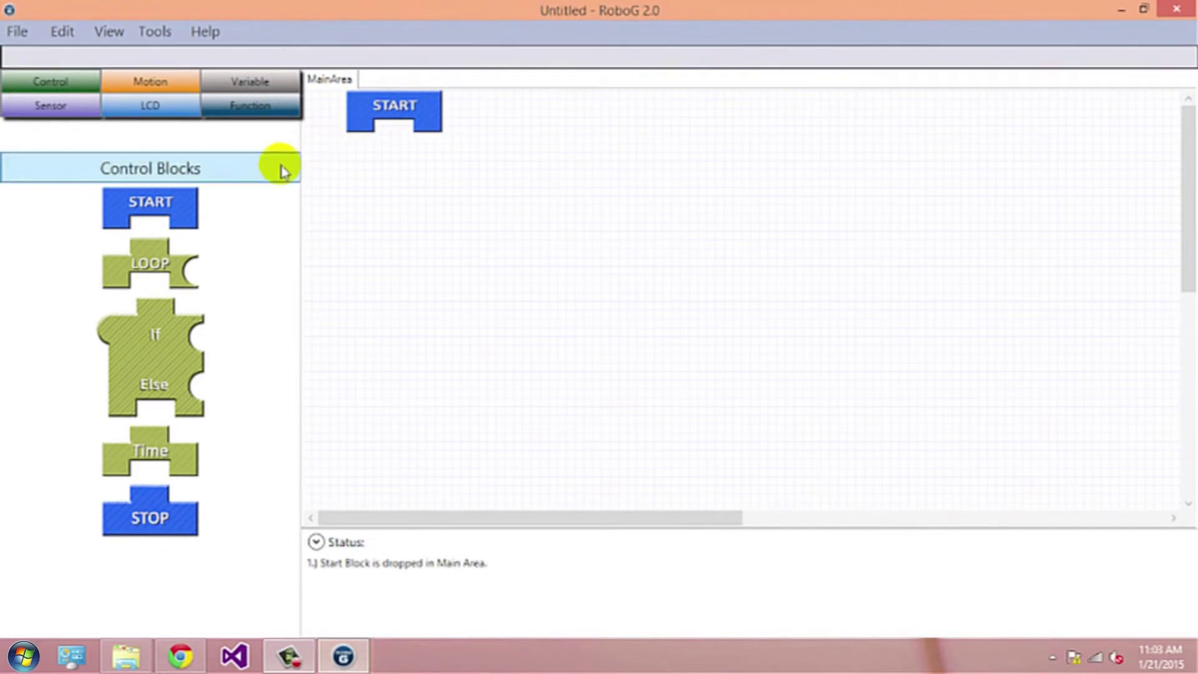
pyautogui.click(167, 88)
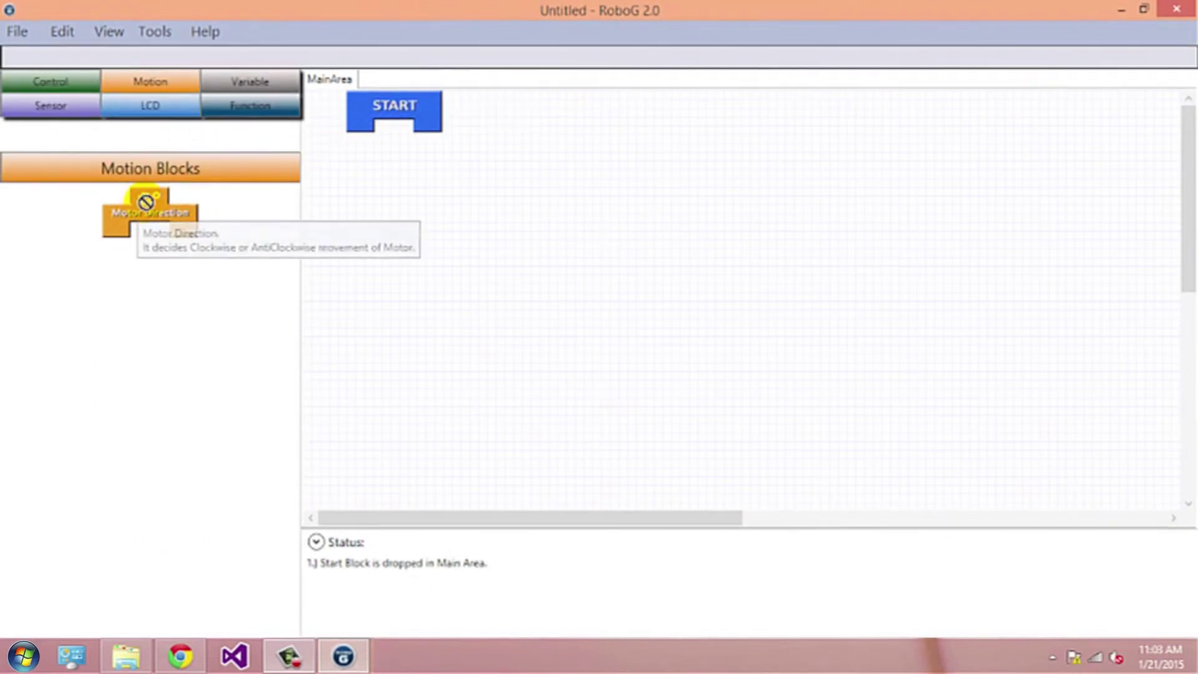
pyautogui.moveTo(149, 206); pyautogui.dragTo(382, 129)
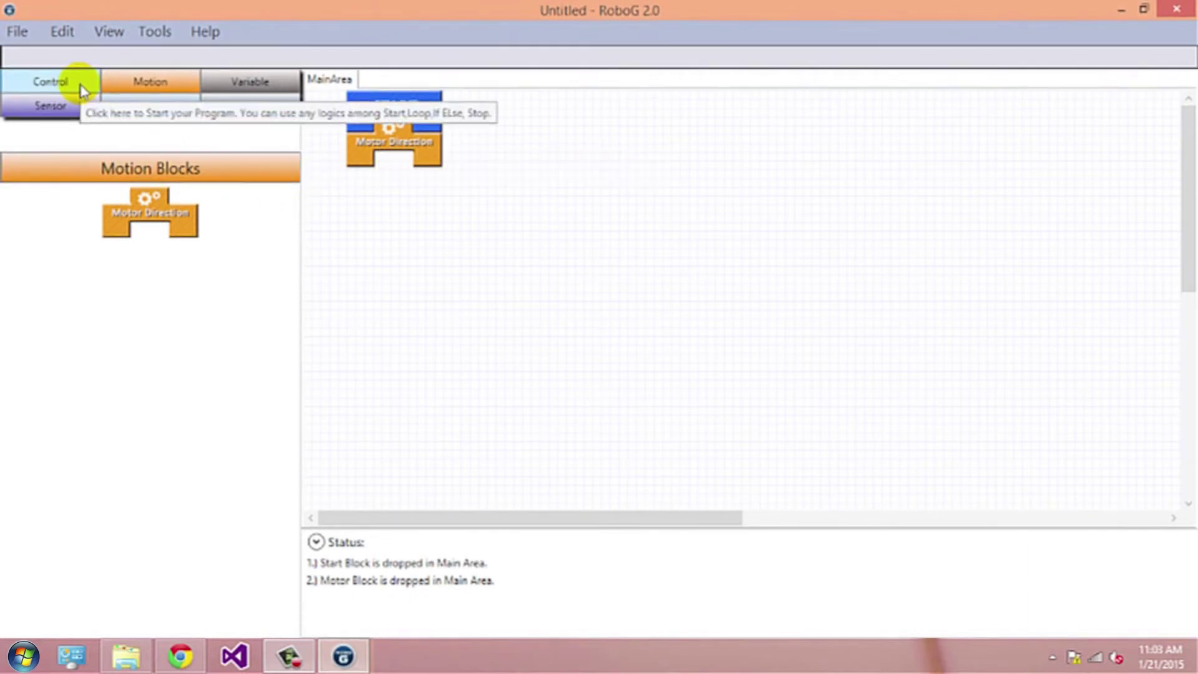
pyautogui.rightClick(429, 158)
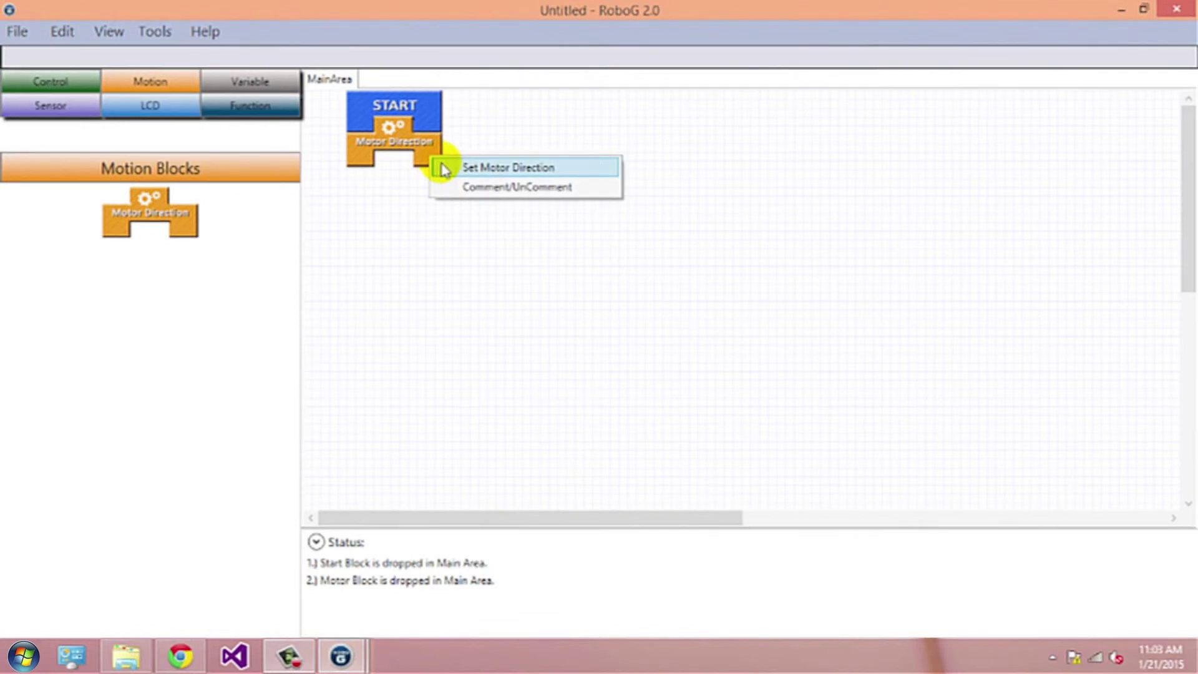
# - Configure the Motor Direction block for Port1, Clockwise
pyautogui.click(444, 166)
pyautogui.click(561, 309)
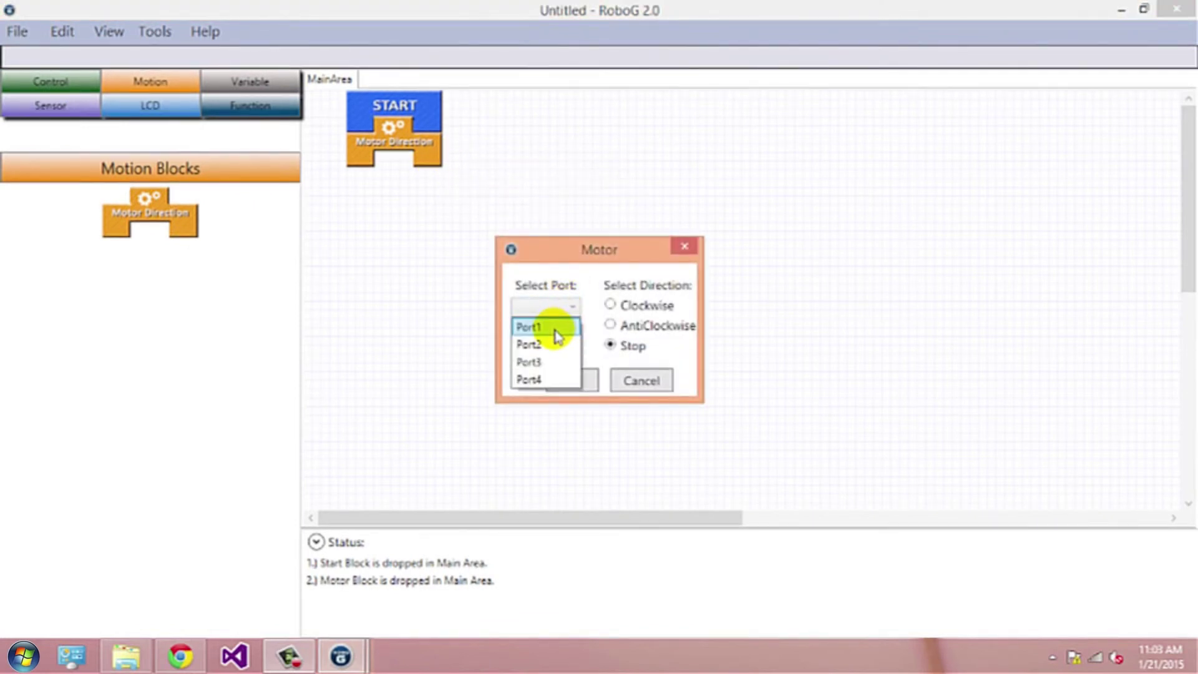
pyautogui.click(557, 331)
pyautogui.click(612, 306)
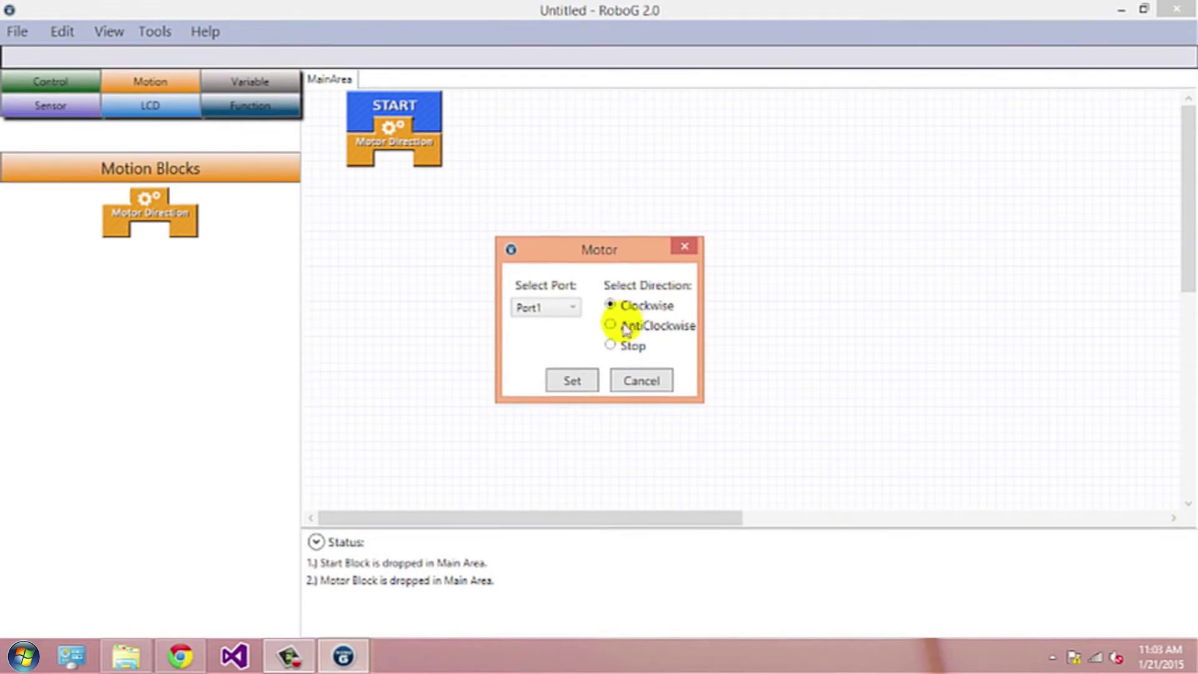
pyautogui.click(572, 382)
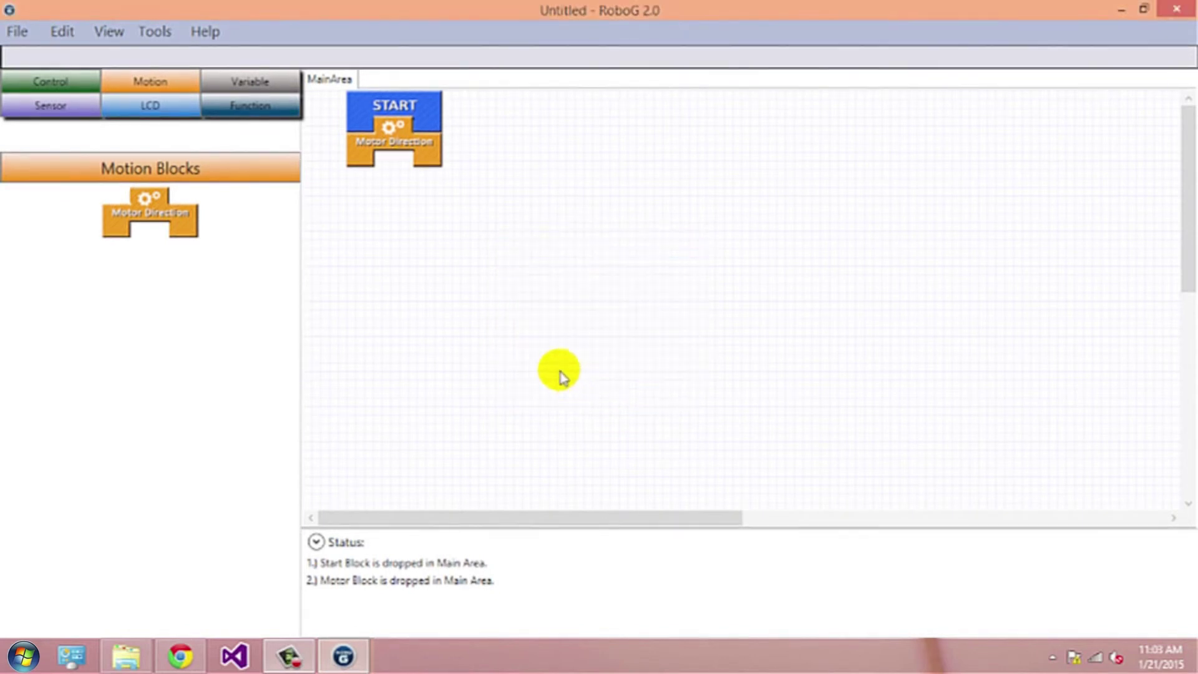
pyautogui.click(72, 78)
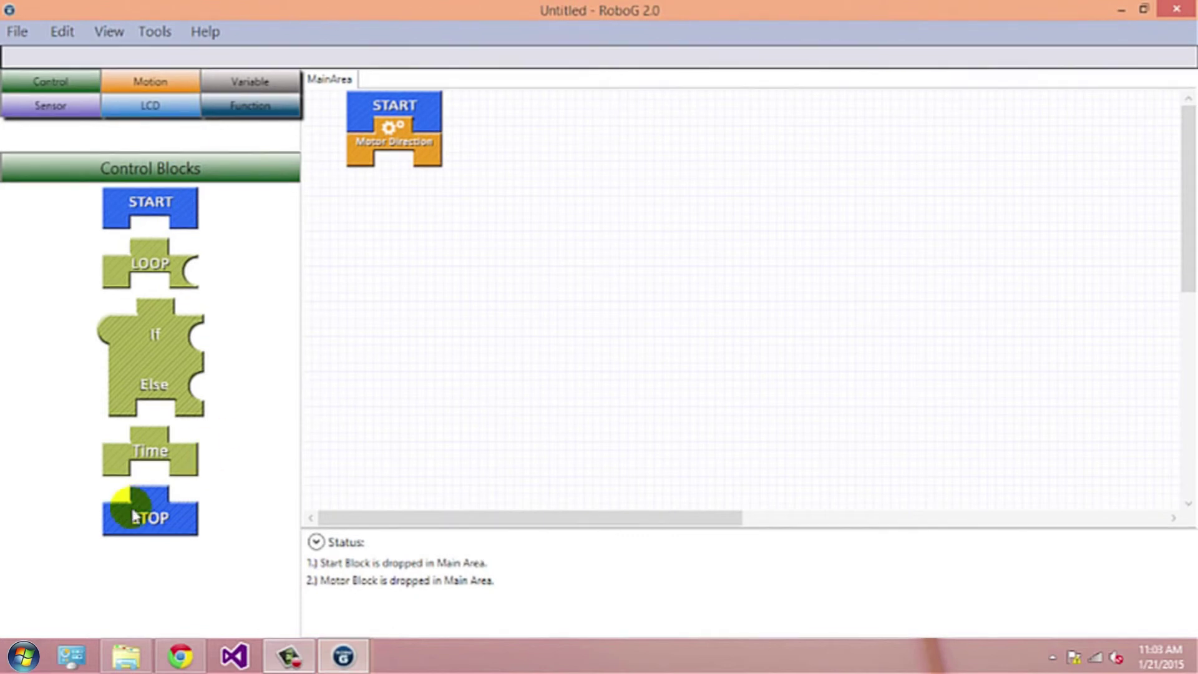
# - Attach a STOP block under Motor Direction and choose File > Save Project
pyautogui.moveTo(137, 504); pyautogui.dragTo(376, 160)
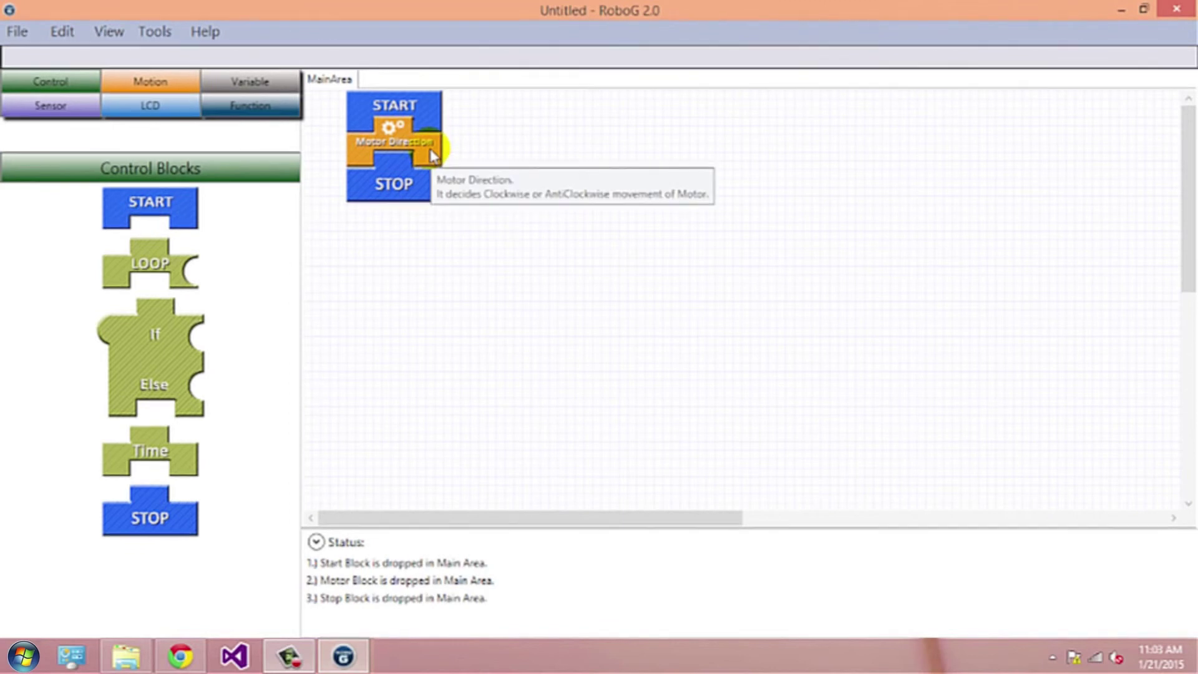
pyautogui.click(19, 31)
pyautogui.click(34, 94)
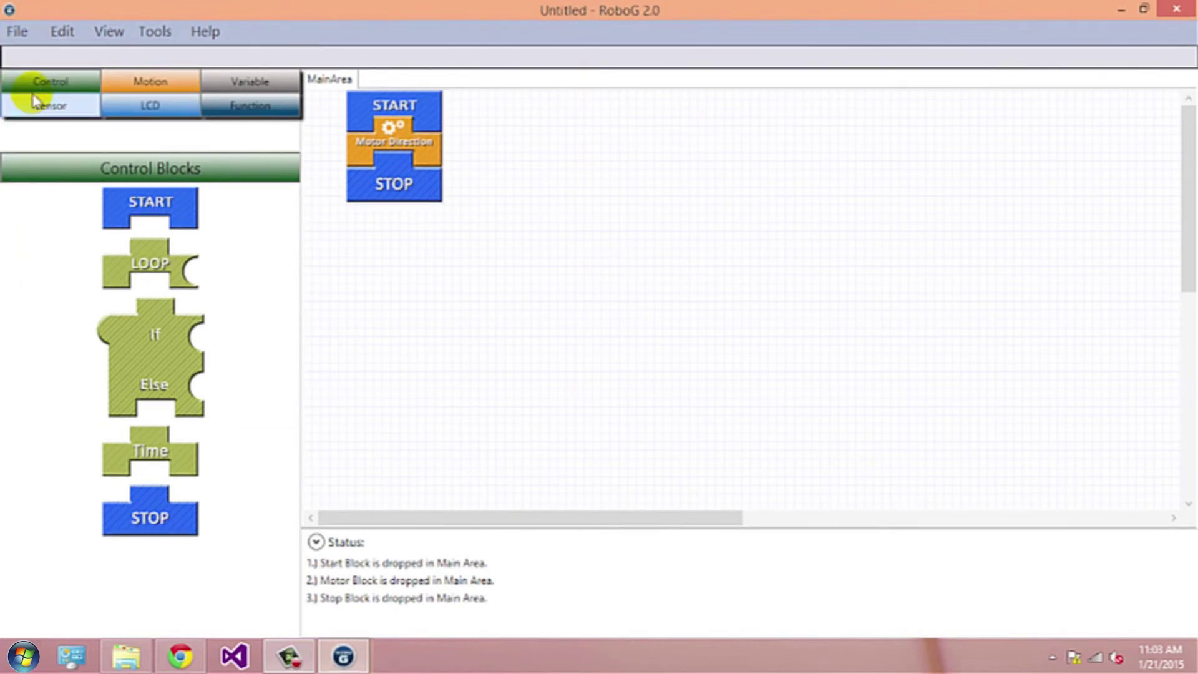
# - Save the project as Motor on the Desktop
pyautogui.click(70, 143)
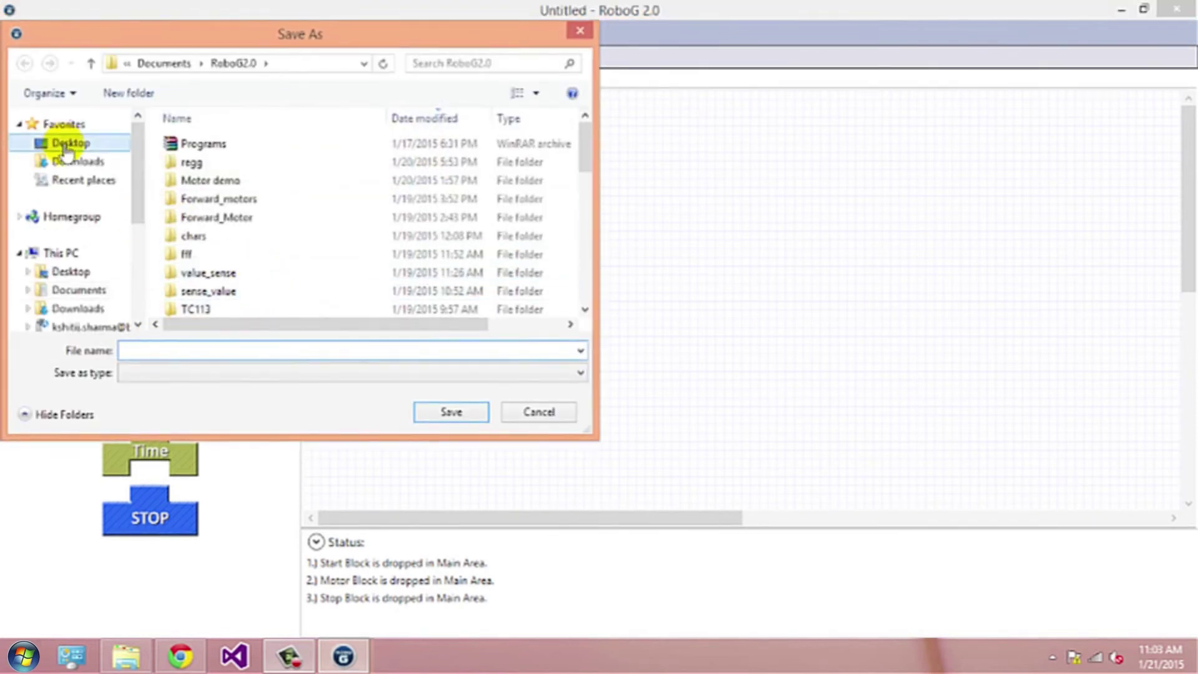
pyautogui.write('Motor')
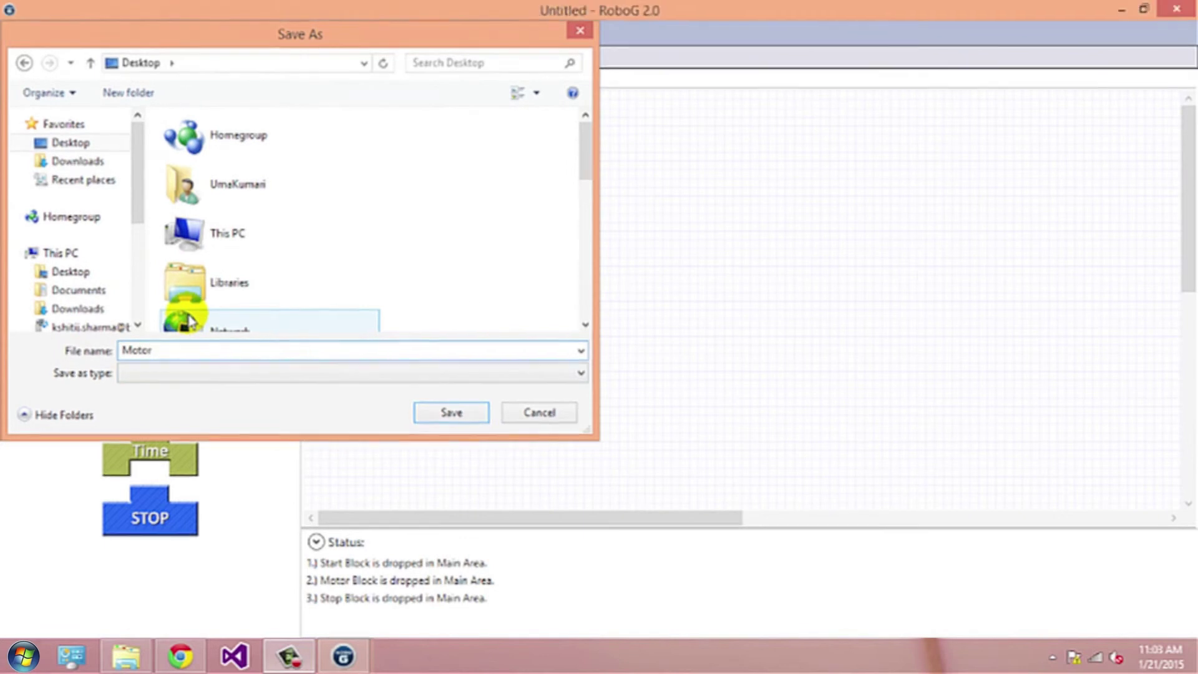
pyautogui.click(452, 412)
# - Compile the program from Tools > Compile, dismissing the warning and compiling again
pyautogui.click(155, 31)
pyautogui.click(184, 51)
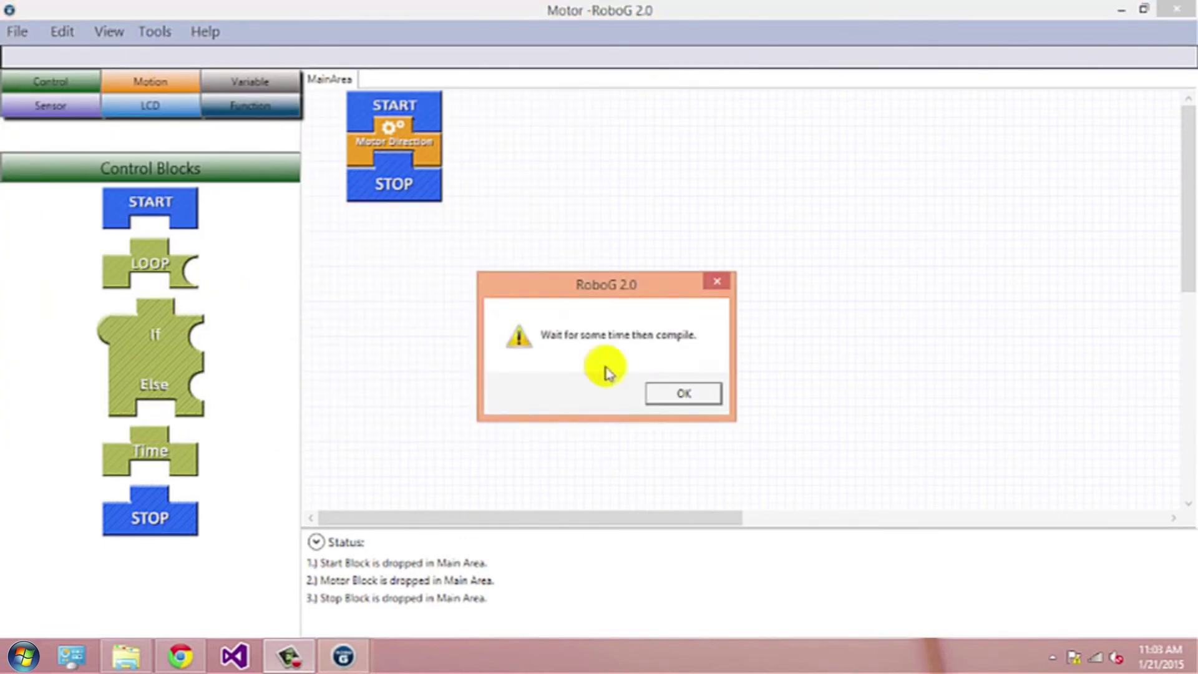
pyautogui.click(684, 394)
pyautogui.click(153, 32)
pyautogui.click(165, 53)
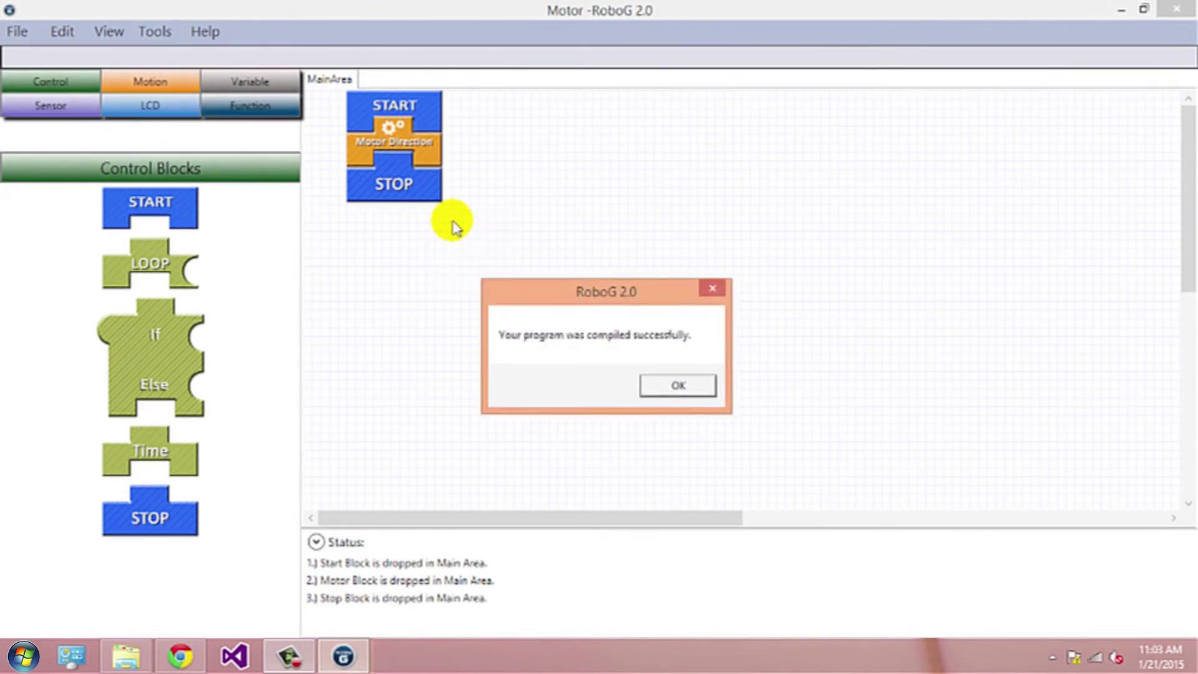
# - Burn the compiled Motor program onto the detected CP Full 2.0 brain board
pyautogui.click(678, 390)
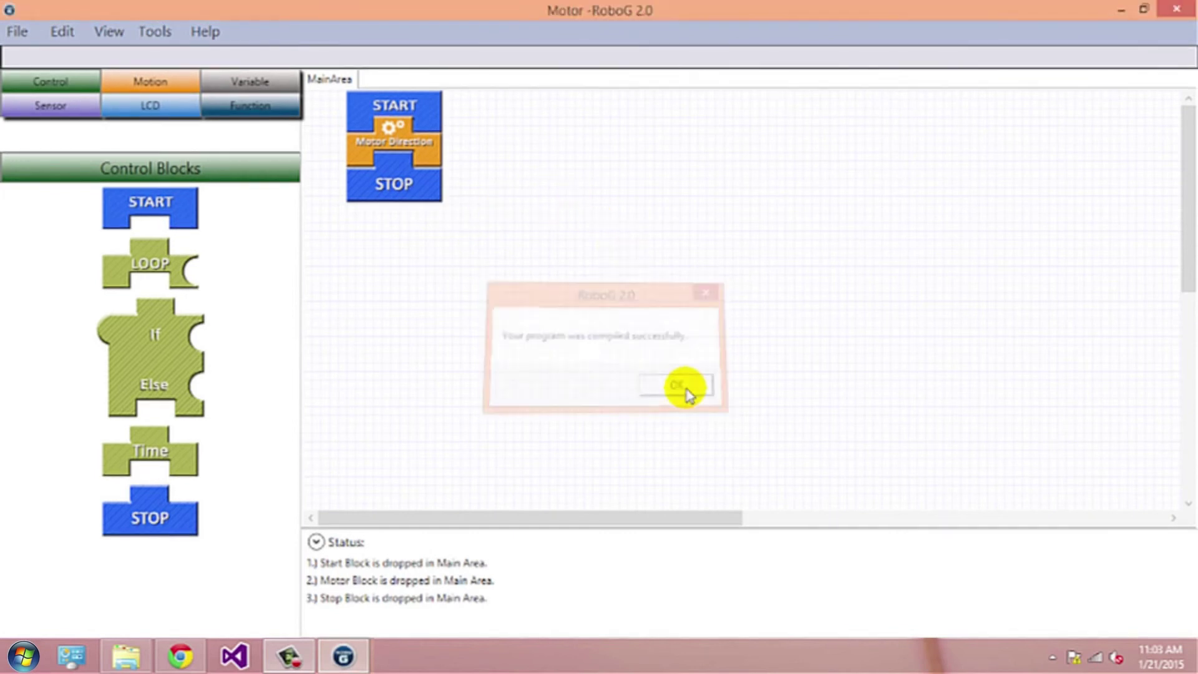
pyautogui.click(155, 31)
pyautogui.click(235, 74)
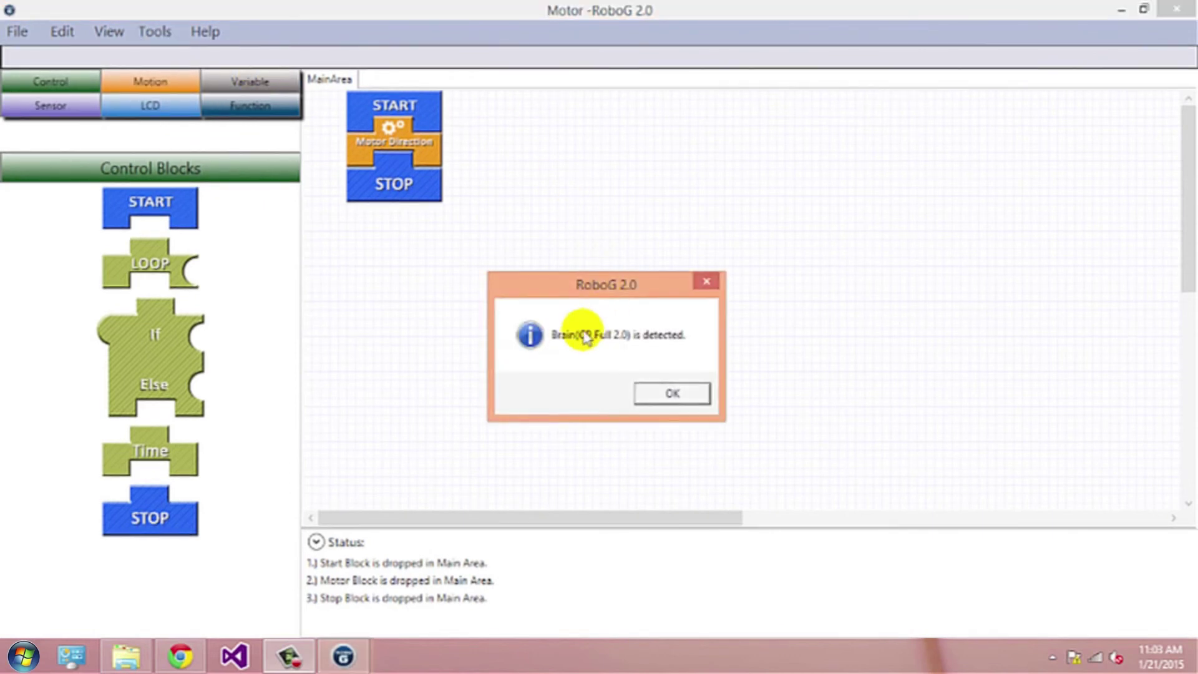
pyautogui.click(674, 394)
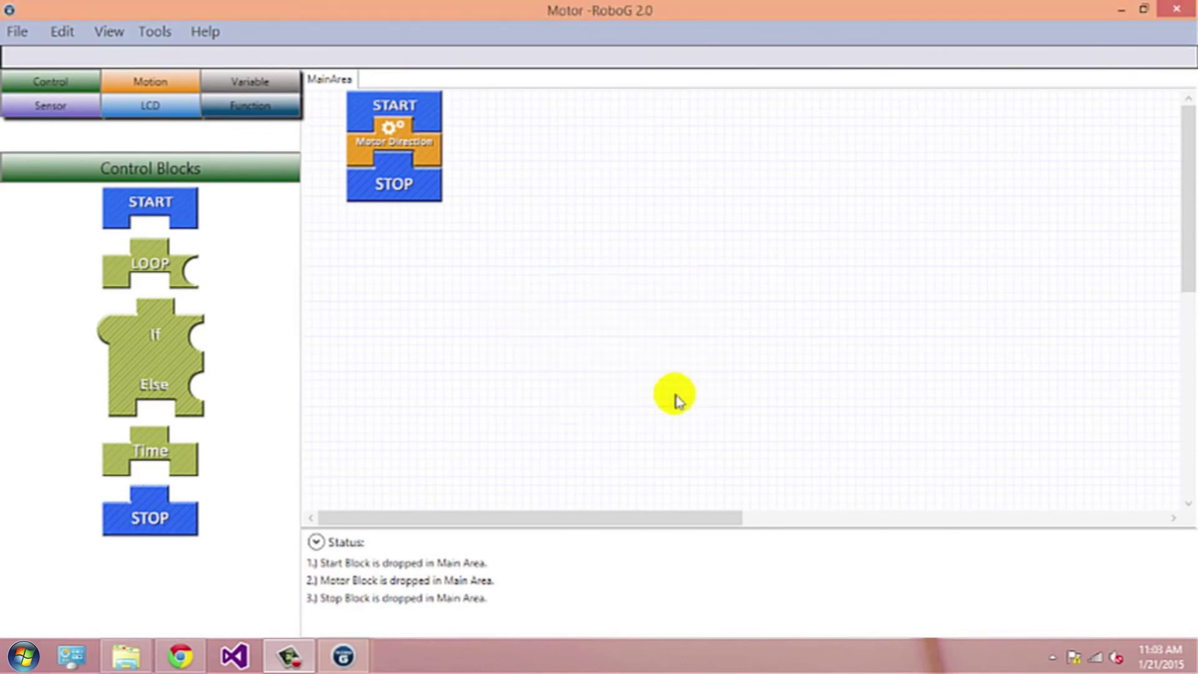